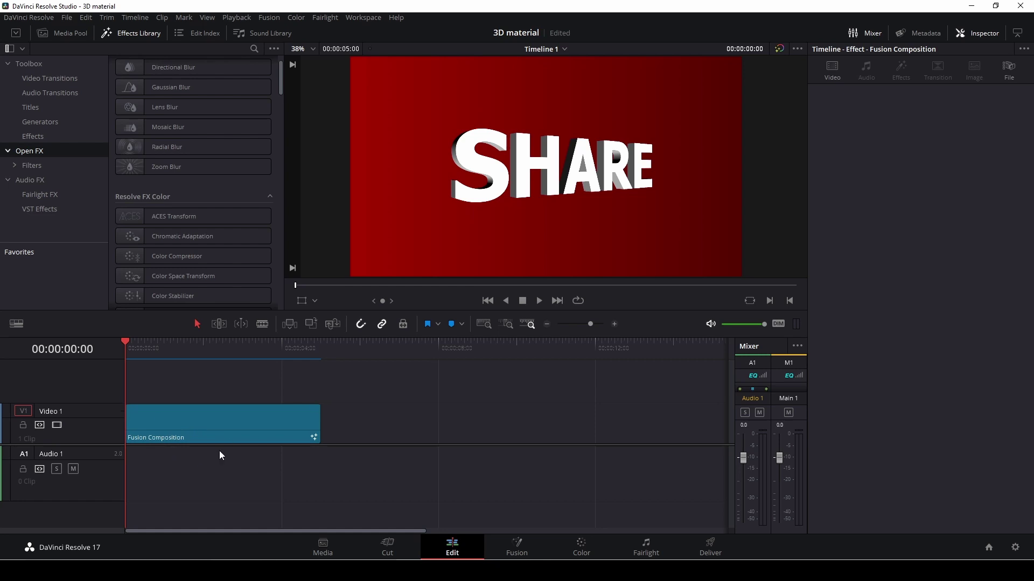
{"action": "left_click", "coordinate": [517, 547]}
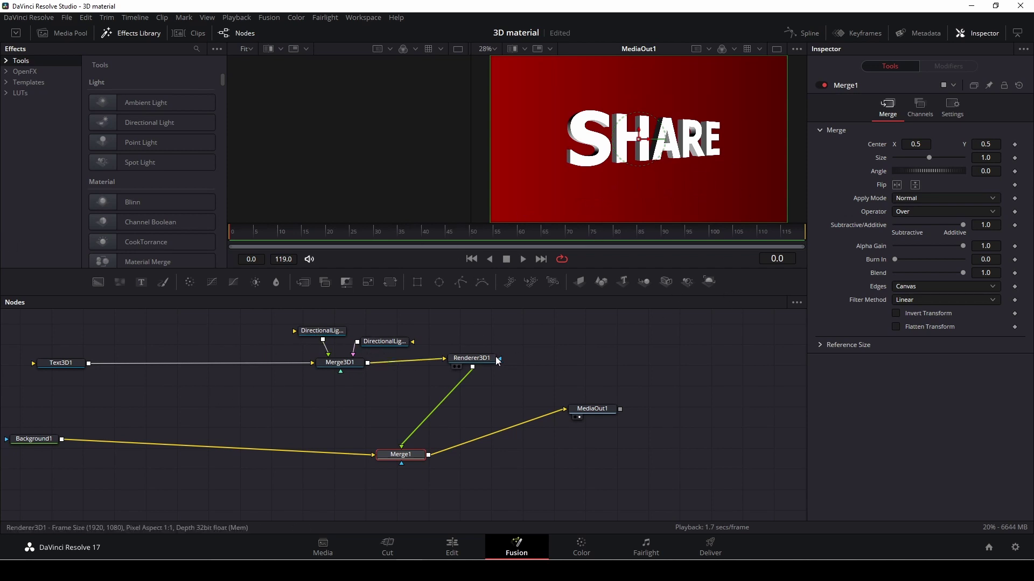
{"action": "mouse_move", "coordinate": [496, 362]}
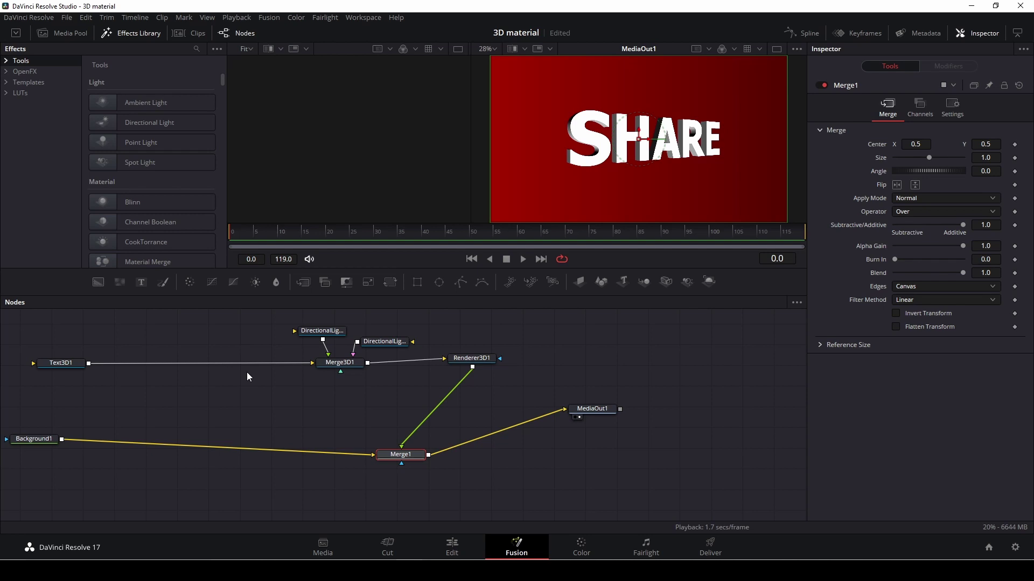
Search 'repla' in Select Tool and add a Replace Material 3D node to the graph
{"action": "key", "text": "shift+space"}
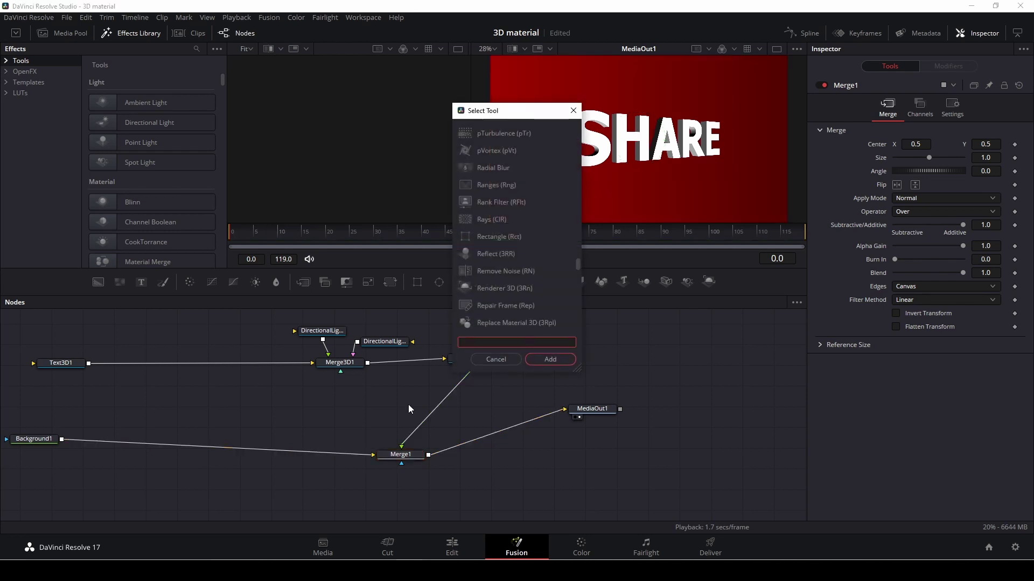
{"action": "type", "text": "re"}
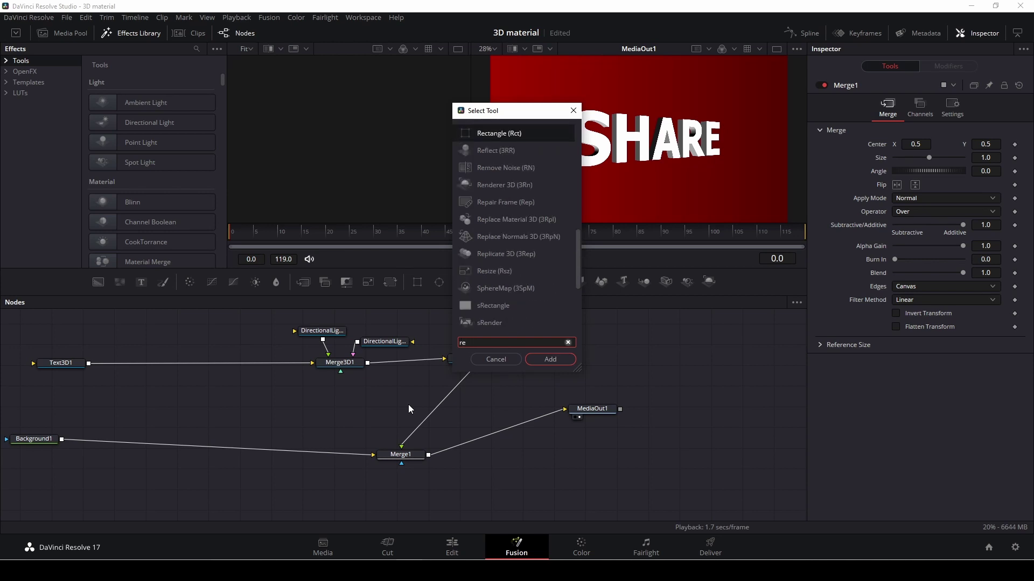
{"action": "type", "text": "pla"}
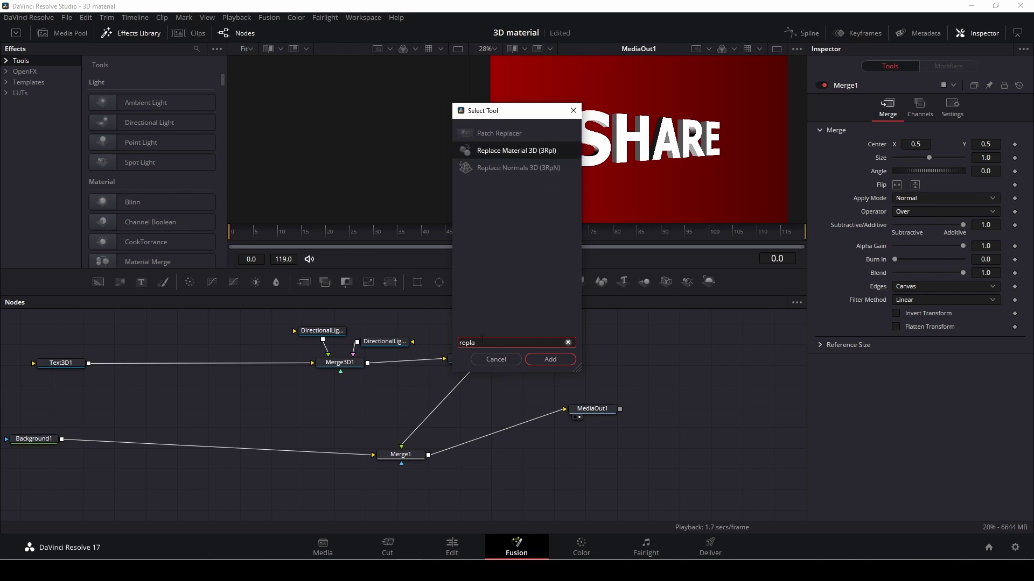
{"action": "left_click", "coordinate": [519, 152]}
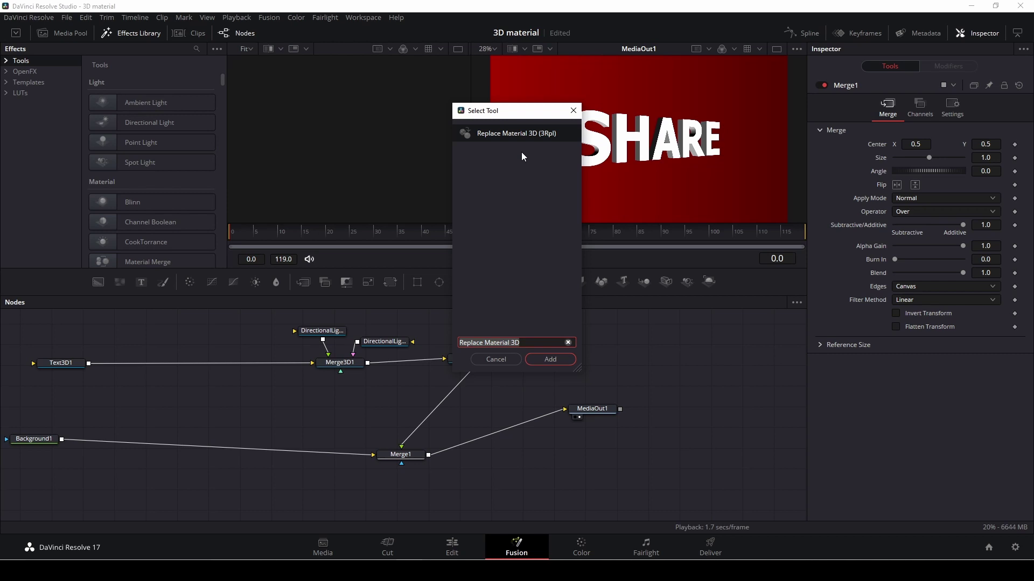
{"action": "left_click", "coordinate": [551, 359]}
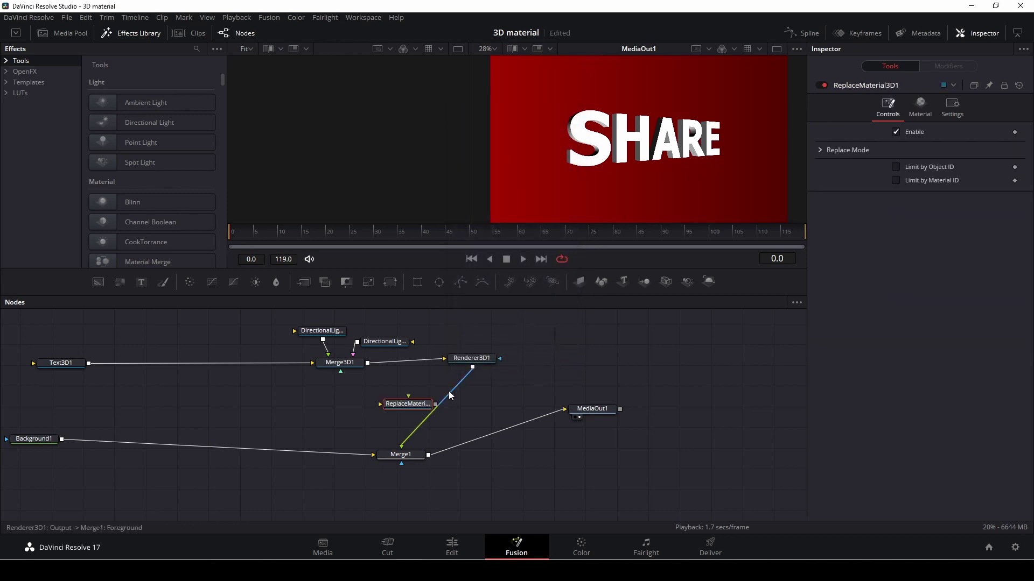
Drop ReplaceMaterial3D1 onto the link between Text3D1 and Merge3D1
{"action": "left_click_drag", "start_coordinate": [419, 406], "coordinate": [172, 364]}
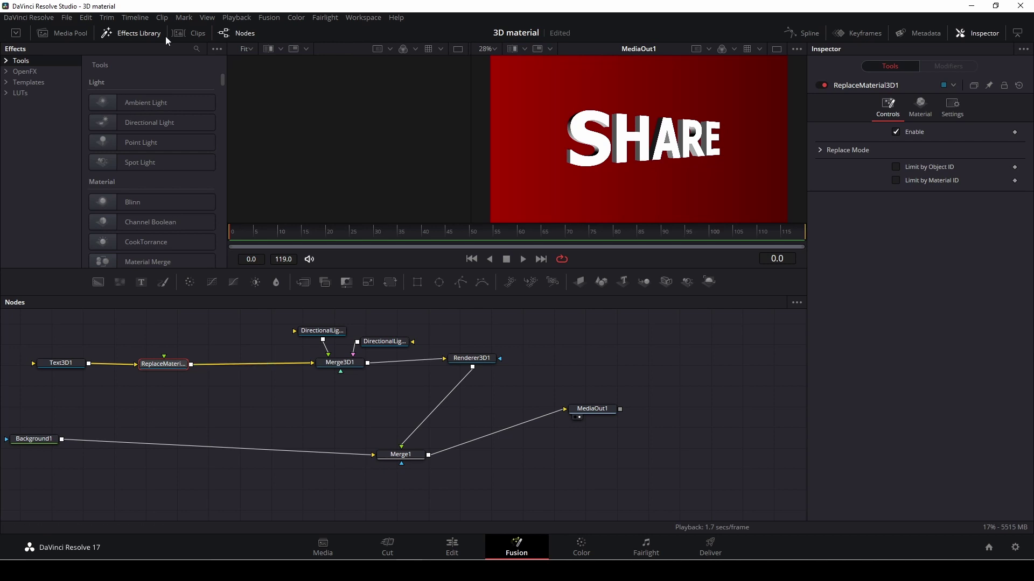
Bring the Chrome shader from Templates > Fusion > Shaders into the node graph
{"action": "left_click", "coordinate": [7, 82]}
{"action": "left_click", "coordinate": [17, 105]}
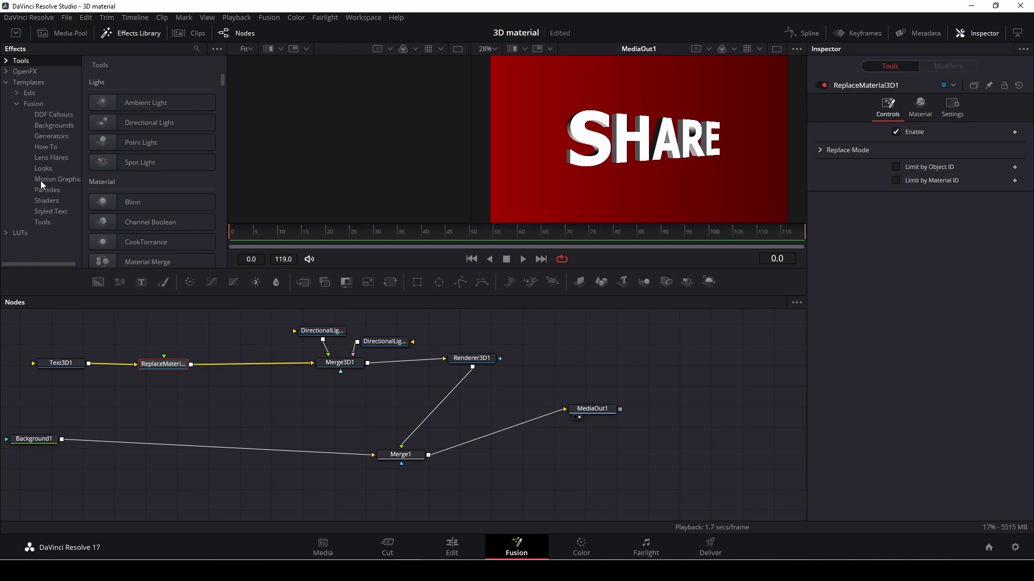
{"action": "left_click", "coordinate": [43, 201]}
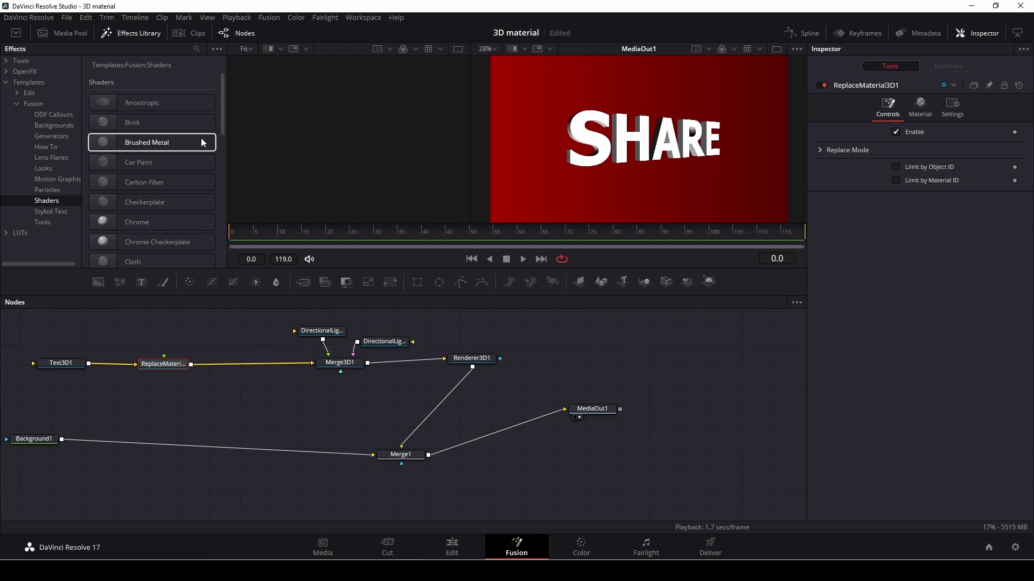
{"action": "left_click_drag", "start_coordinate": [146, 223], "coordinate": [172, 325]}
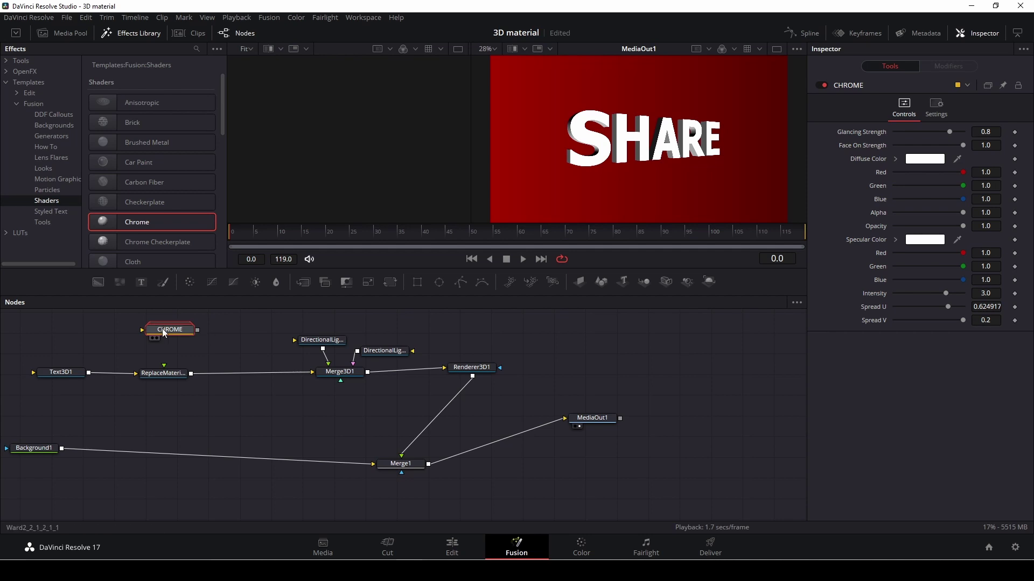
Collapse the CHROME group and place it above the Replace Material node
{"action": "double_click", "coordinate": [165, 330]}
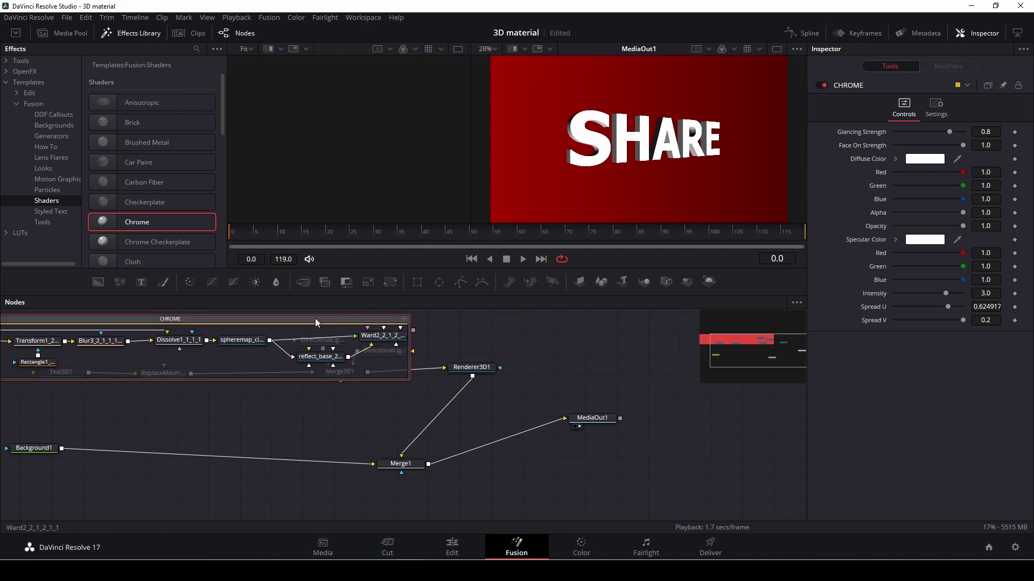
{"action": "left_click_drag", "start_coordinate": [365, 323], "coordinate": [452, 326]}
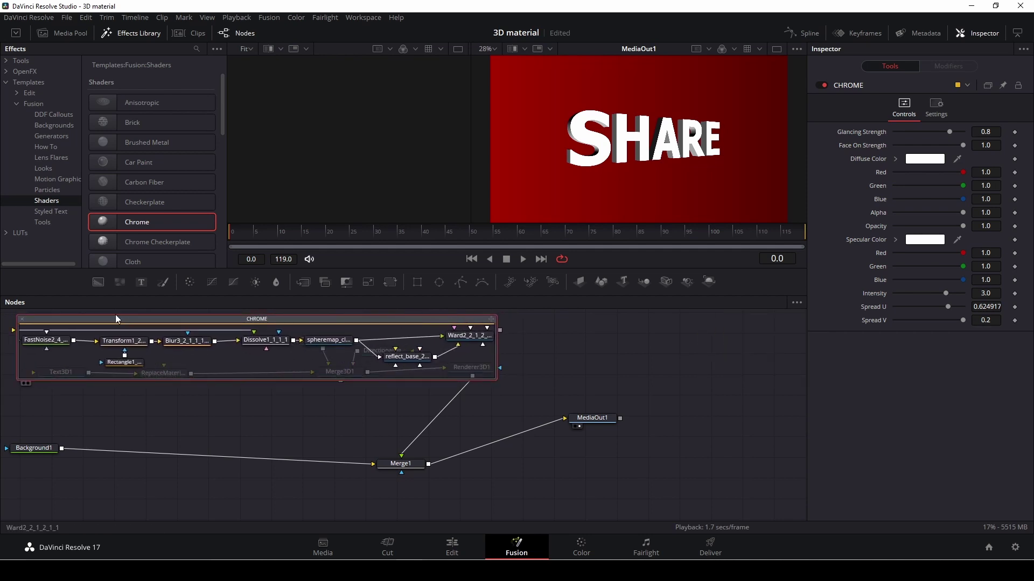
{"action": "left_click", "coordinate": [22, 320]}
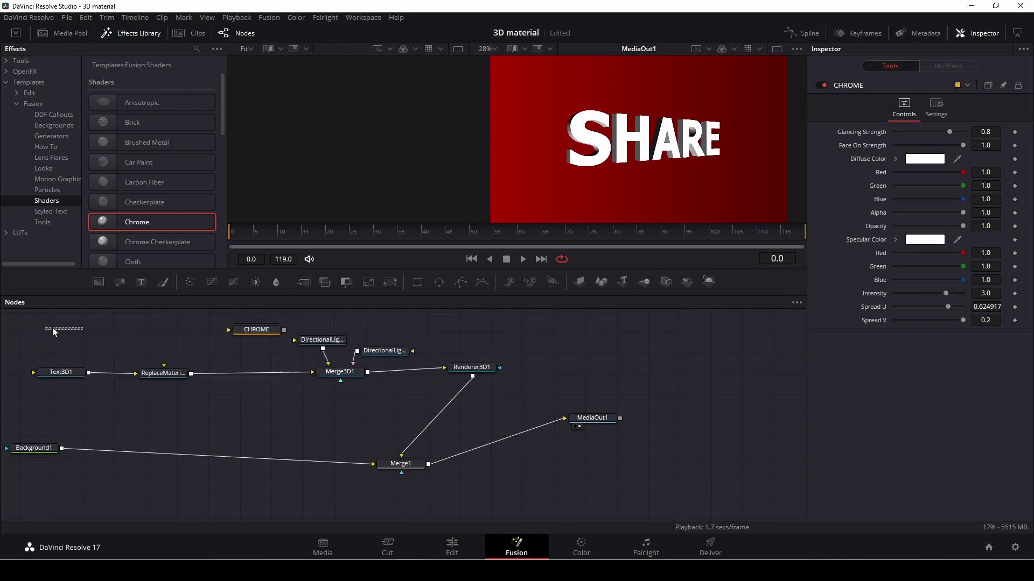
{"action": "left_click_drag", "start_coordinate": [255, 331], "coordinate": [134, 381]}
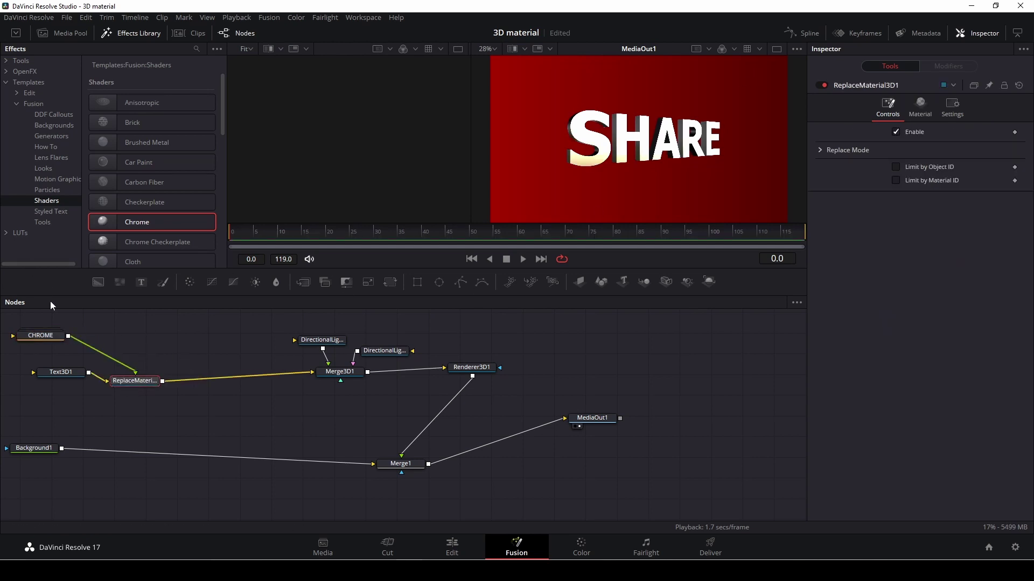
{"action": "left_click_drag", "start_coordinate": [41, 335], "coordinate": [137, 329]}
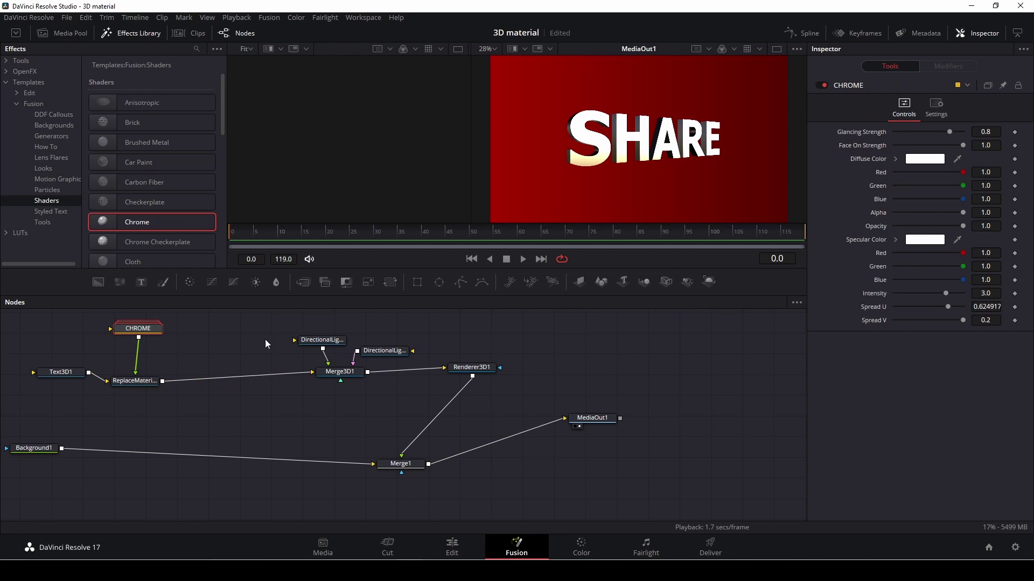
Connect CHROME's output to ReplaceMaterial3D1's material input
{"action": "left_click_drag", "start_coordinate": [136, 367], "coordinate": [157, 370]}
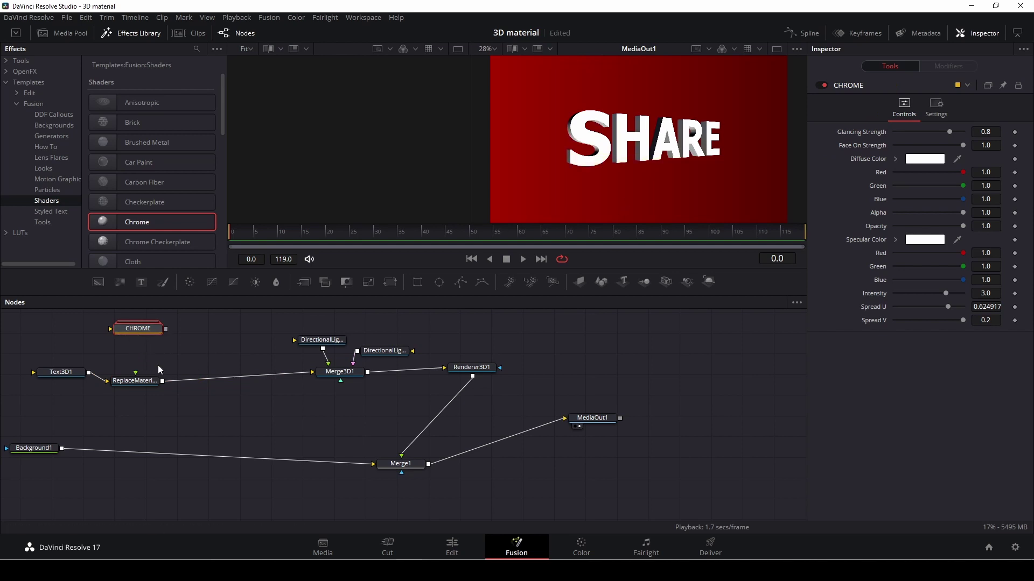
{"action": "left_click_drag", "start_coordinate": [158, 425], "coordinate": [92, 380]}
{"action": "left_click", "coordinate": [134, 354]}
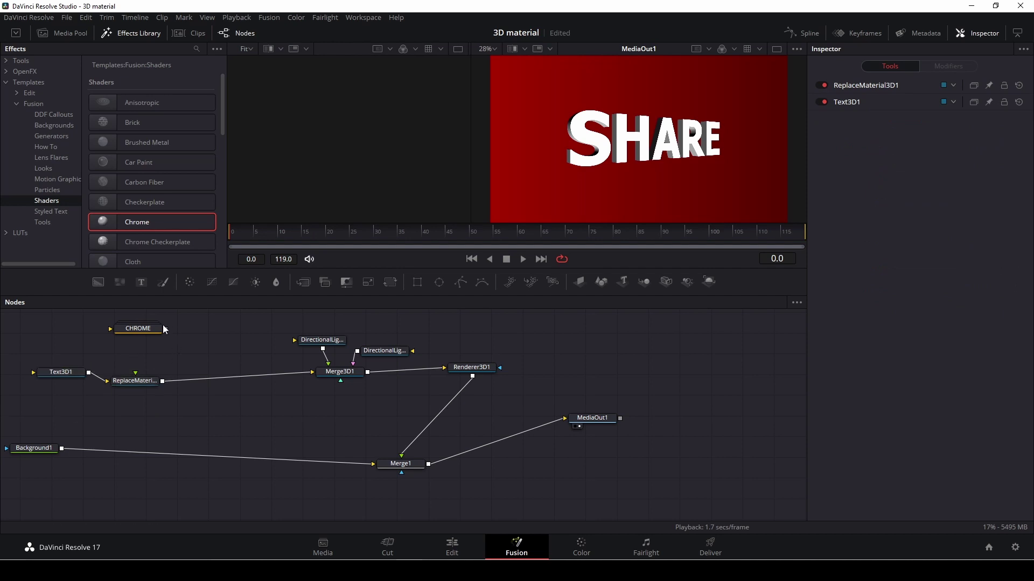
{"action": "left_click_drag", "start_coordinate": [164, 330], "coordinate": [136, 373]}
{"action": "left_click", "coordinate": [139, 329]}
Swing DirectionalLight1 around its Y axis in the Transform tab
{"action": "left_click", "coordinate": [326, 341]}
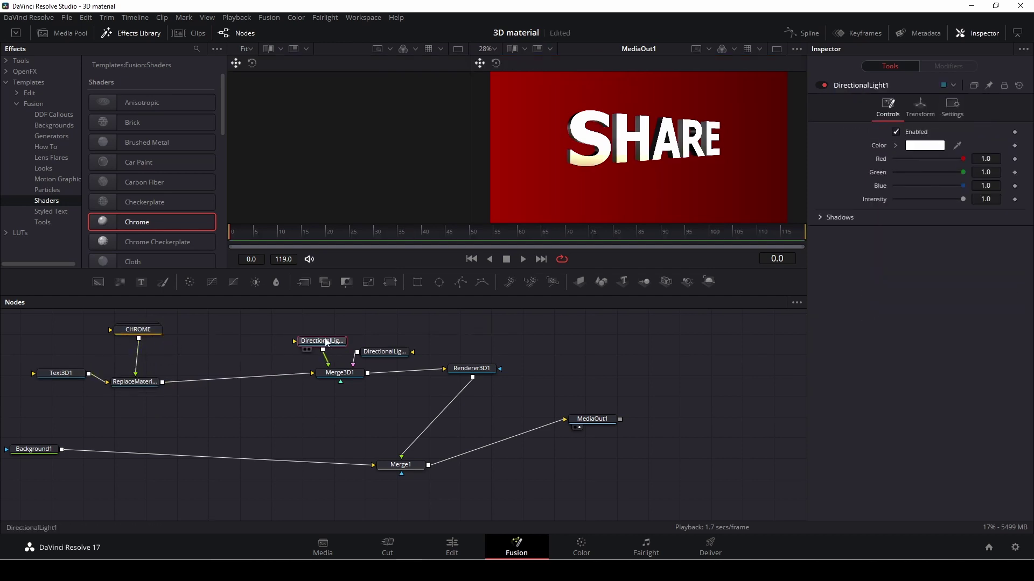
{"action": "left_click", "coordinate": [920, 107]}
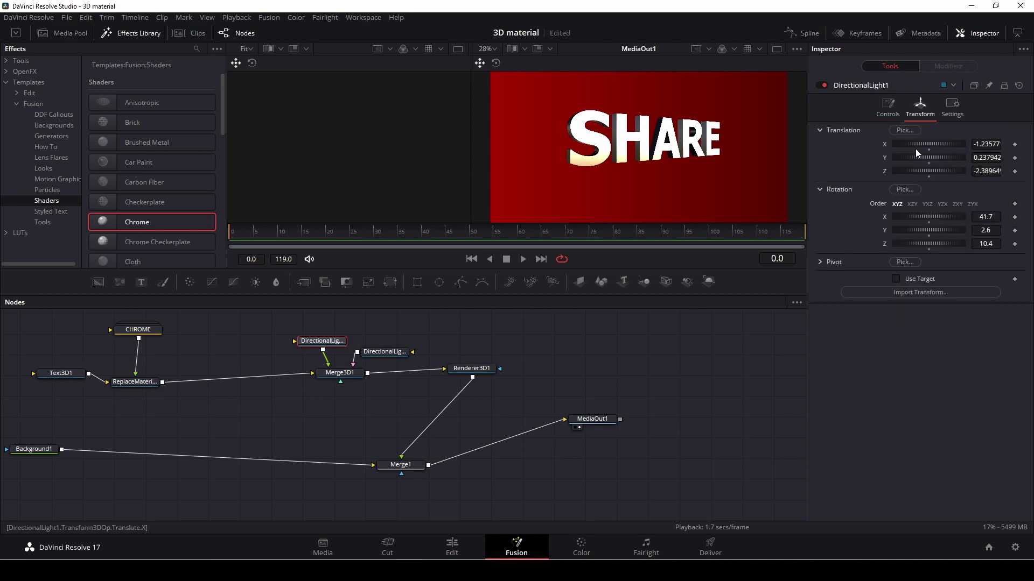
{"action": "mouse_move", "coordinate": [928, 230]}
{"action": "left_mouse_down"}
{"action": "mouse_move", "coordinate": [962, 233]}
{"action": "mouse_move", "coordinate": [881, 231]}
{"action": "mouse_move", "coordinate": [935, 245]}
{"action": "mouse_move", "coordinate": [889, 243]}
{"action": "mouse_move", "coordinate": [926, 231]}
{"action": "left_mouse_up"}
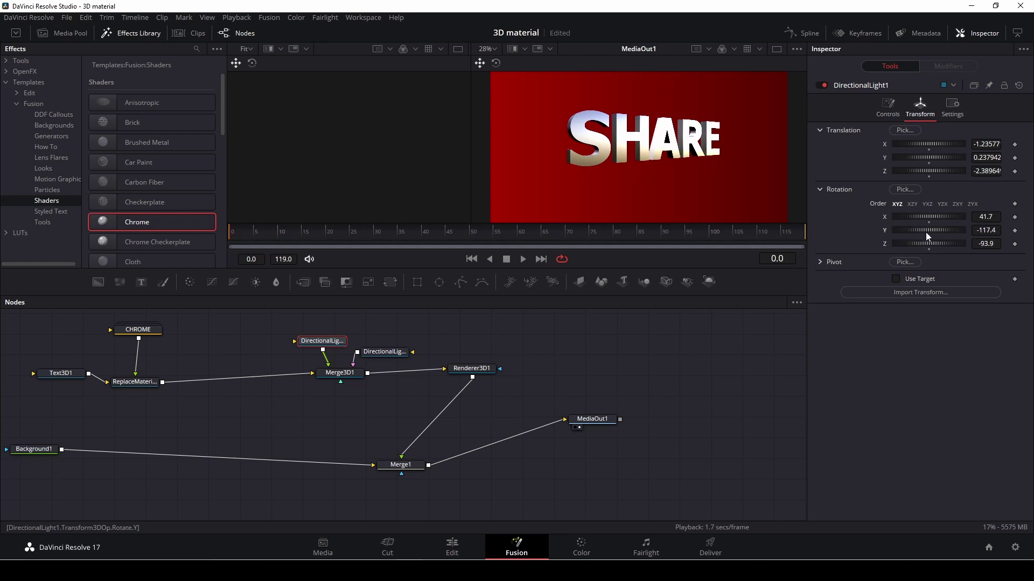
Rotate DirectionalLight2 to 117.5, 2.6, 78.3, lowering Z to 78.3
{"action": "left_click", "coordinate": [386, 352]}
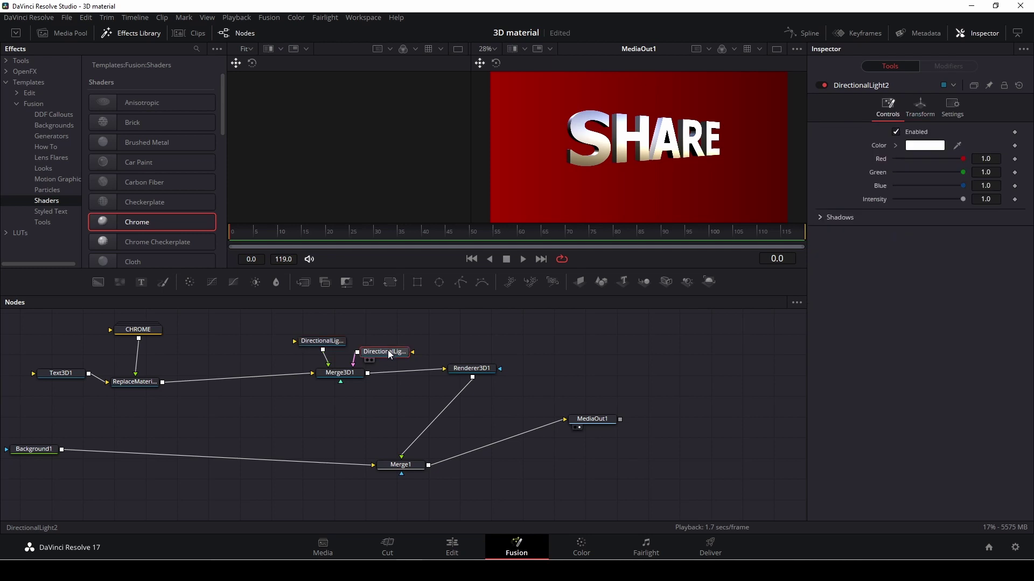
{"action": "left_click", "coordinate": [920, 107]}
{"action": "mouse_move", "coordinate": [918, 228]}
{"action": "left_mouse_down"}
{"action": "mouse_move", "coordinate": [935, 229]}
{"action": "mouse_move", "coordinate": [907, 228]}
{"action": "mouse_move", "coordinate": [928, 214]}
{"action": "mouse_move", "coordinate": [921, 217]}
{"action": "left_mouse_up"}
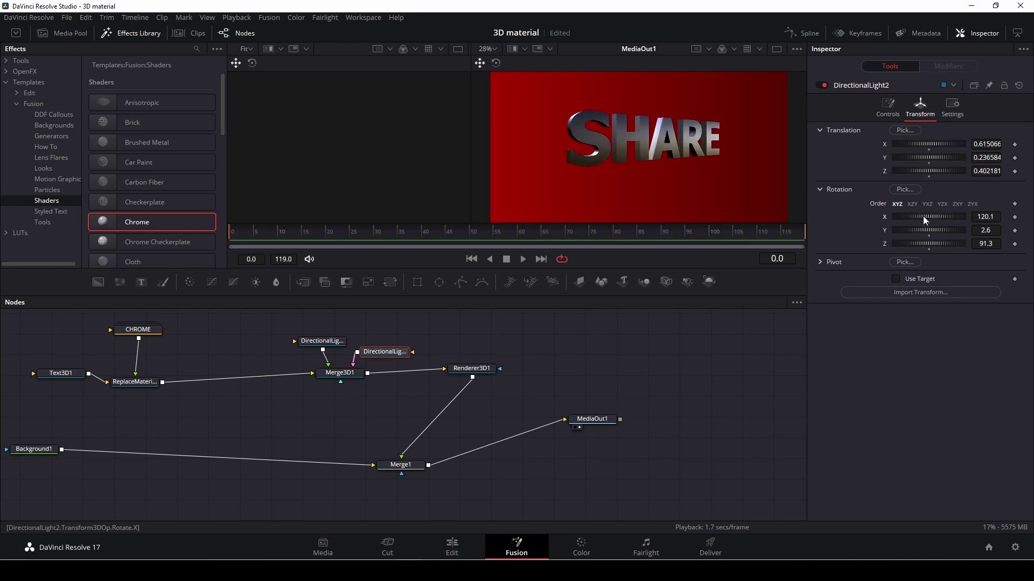
{"action": "left_click_drag", "start_coordinate": [920, 242], "coordinate": [917, 241]}
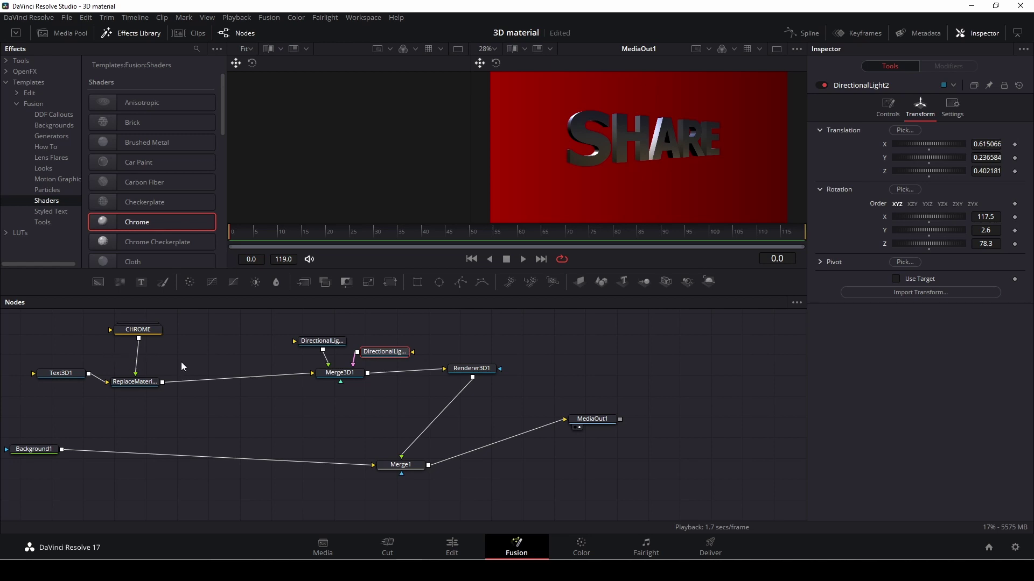
Delete the CHROME shader node from the Fusion graph
{"action": "scroll", "coordinate": [93, 328], "scroll_direction": "down", "scroll_amount": 2}
{"action": "scroll", "coordinate": [195, 359], "scroll_direction": "up", "scroll_amount": 4}
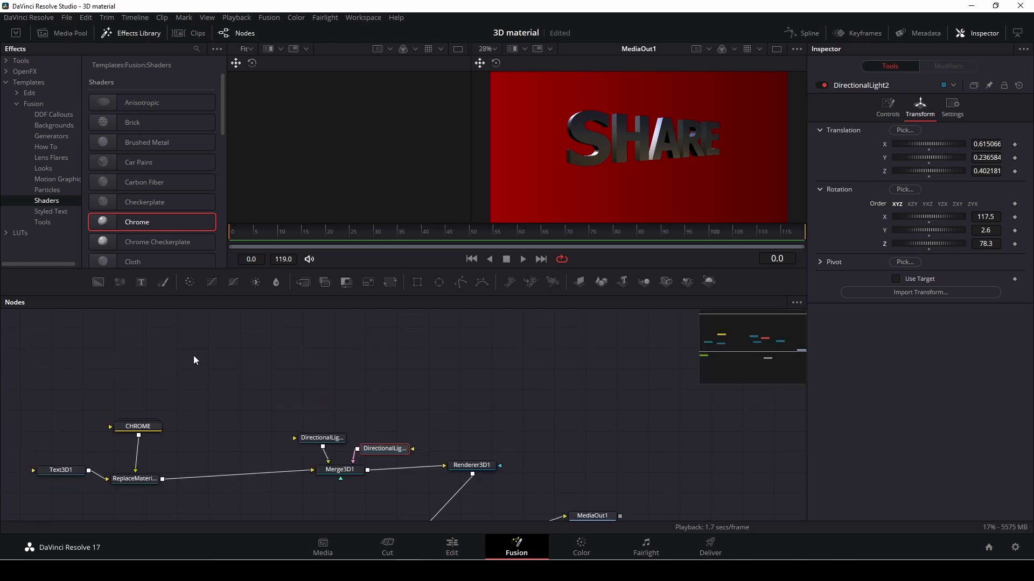
{"action": "scroll", "coordinate": [158, 386], "scroll_direction": "down", "scroll_amount": 3}
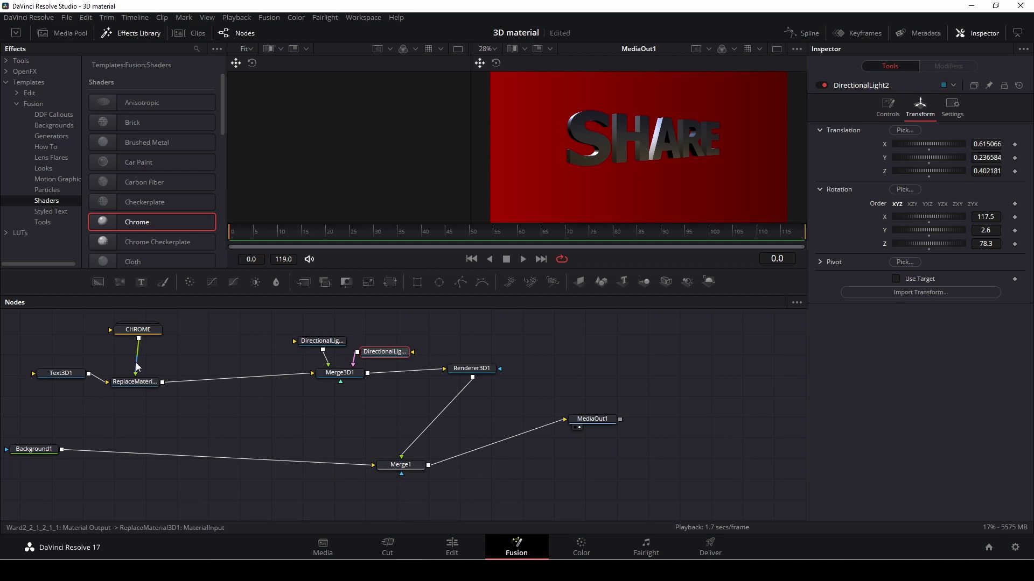
{"action": "left_click", "coordinate": [139, 333]}
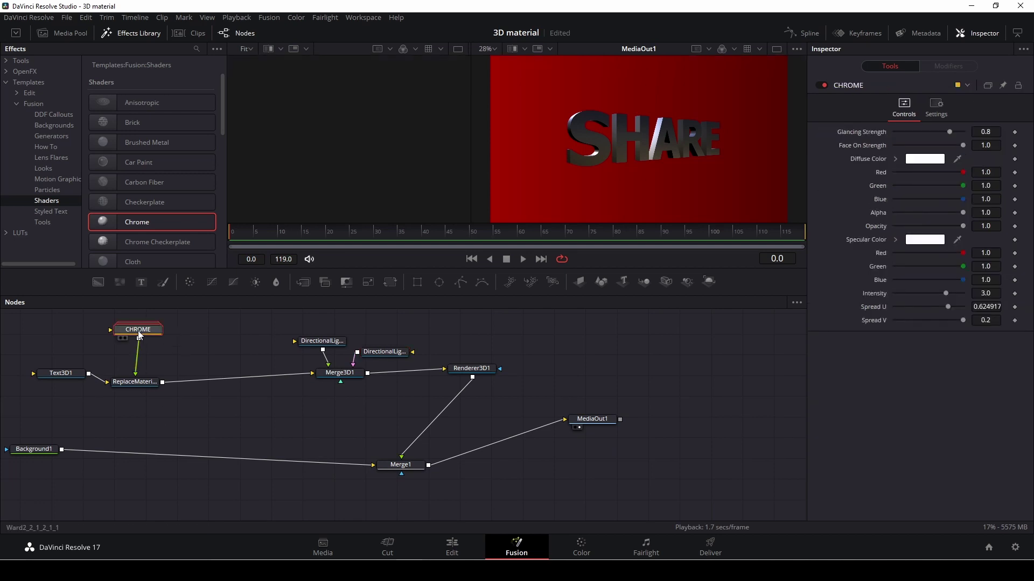
{"action": "key", "text": "Delete"}
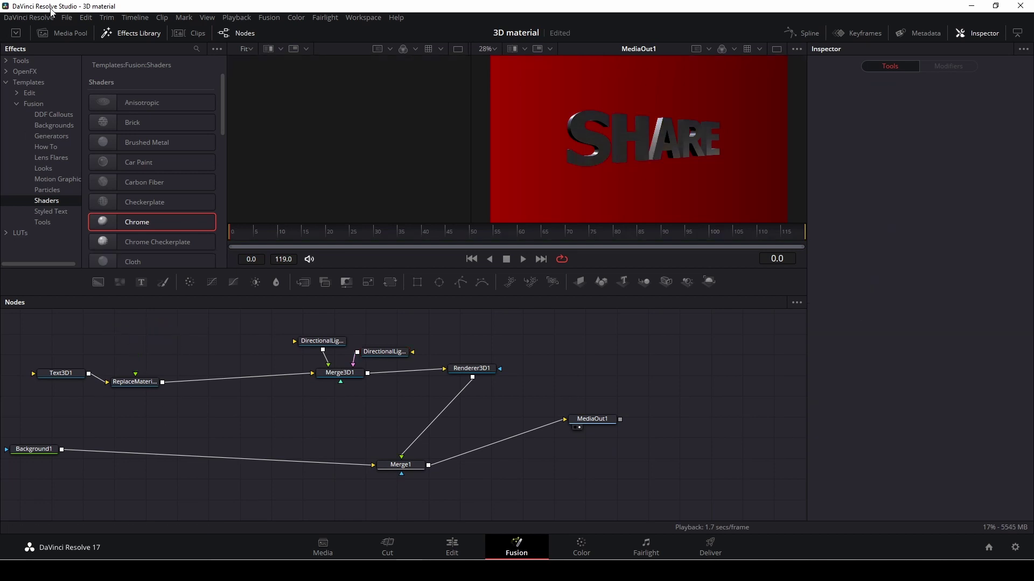
Drag the gray-wall-grunge photo from the Media Pool into the node graph as MediaIn1
{"action": "left_click", "coordinate": [67, 33]}
{"action": "left_click", "coordinate": [121, 193]}
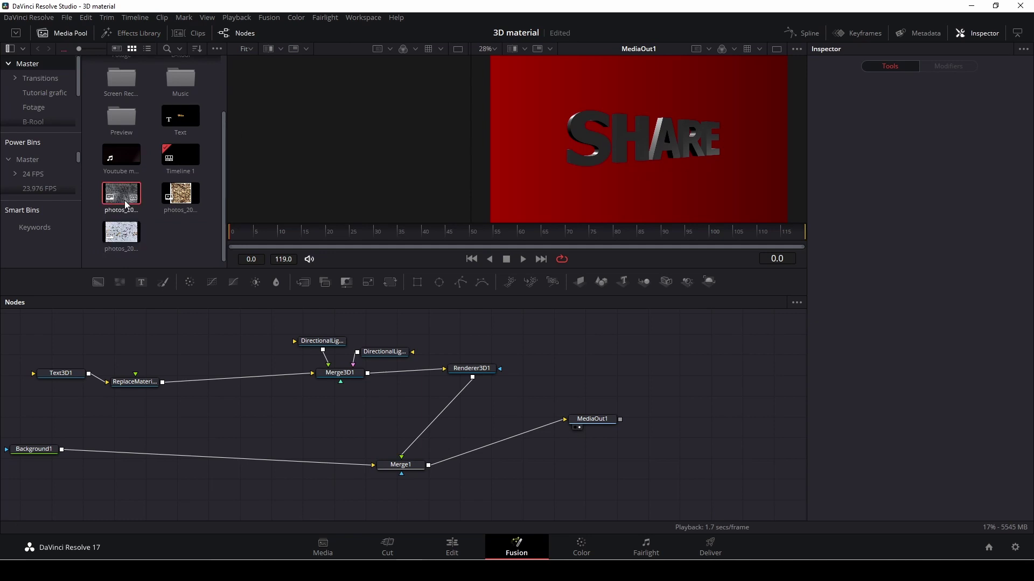
{"action": "left_click_drag", "start_coordinate": [128, 195], "coordinate": [139, 389]}
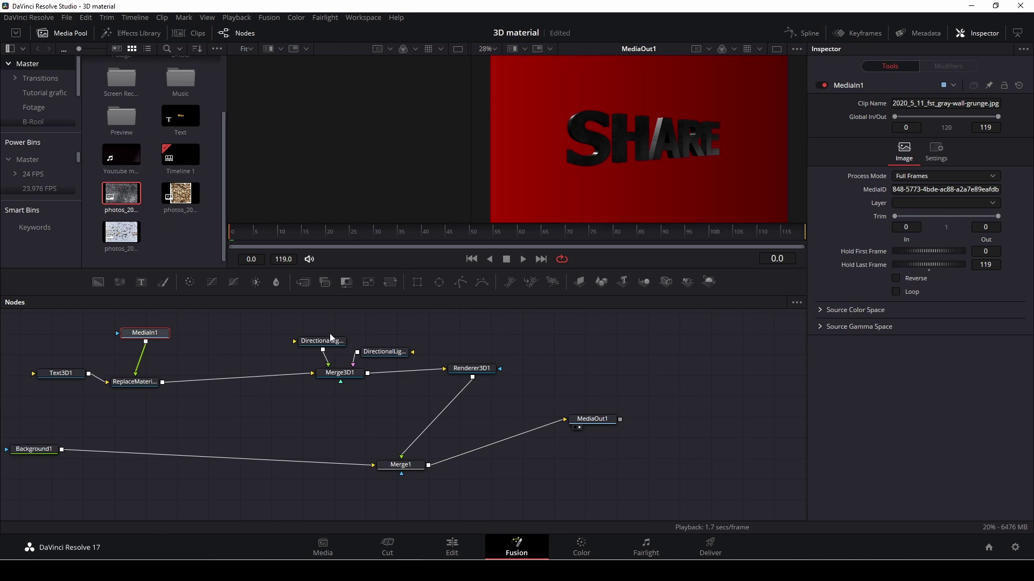
Tilt DirectionalLight2 and rotate DirectionalLight1 to 41.7, -187.8, -83.5 to brighten SHARE
{"action": "left_click", "coordinate": [318, 340]}
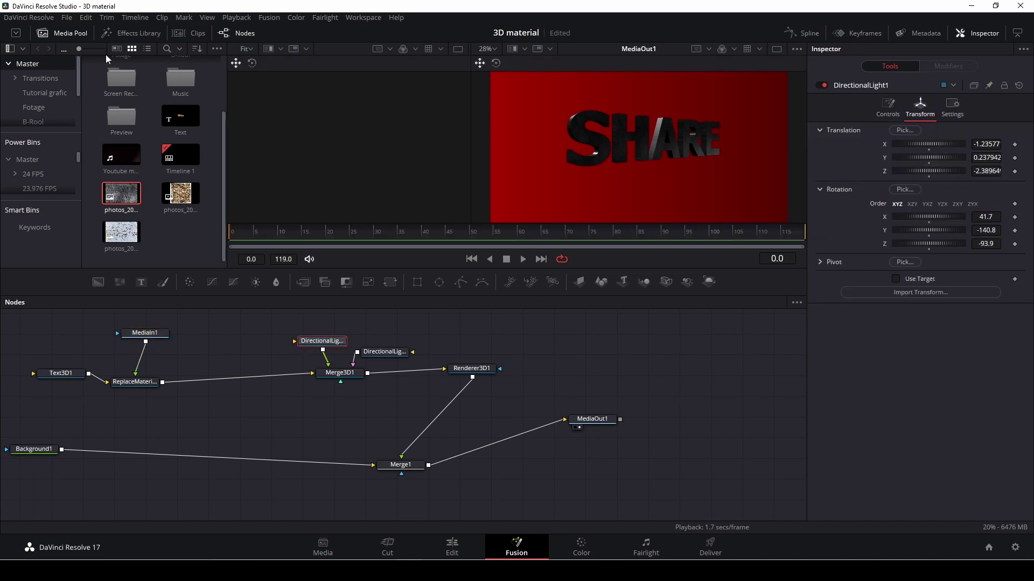
{"action": "left_click", "coordinate": [64, 33]}
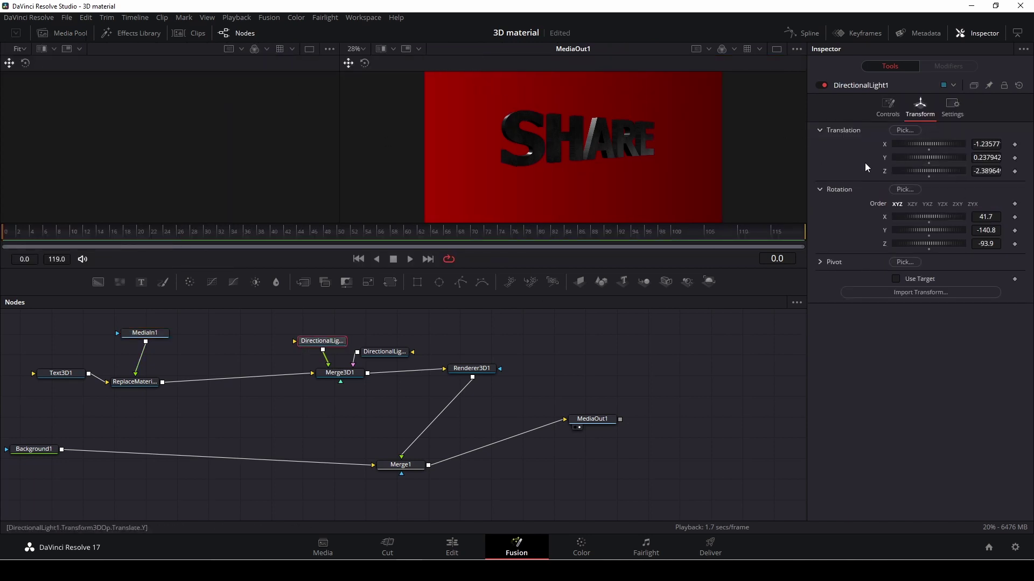
{"action": "left_click_drag", "start_coordinate": [926, 230], "coordinate": [912, 231]}
{"action": "left_click", "coordinate": [377, 351]}
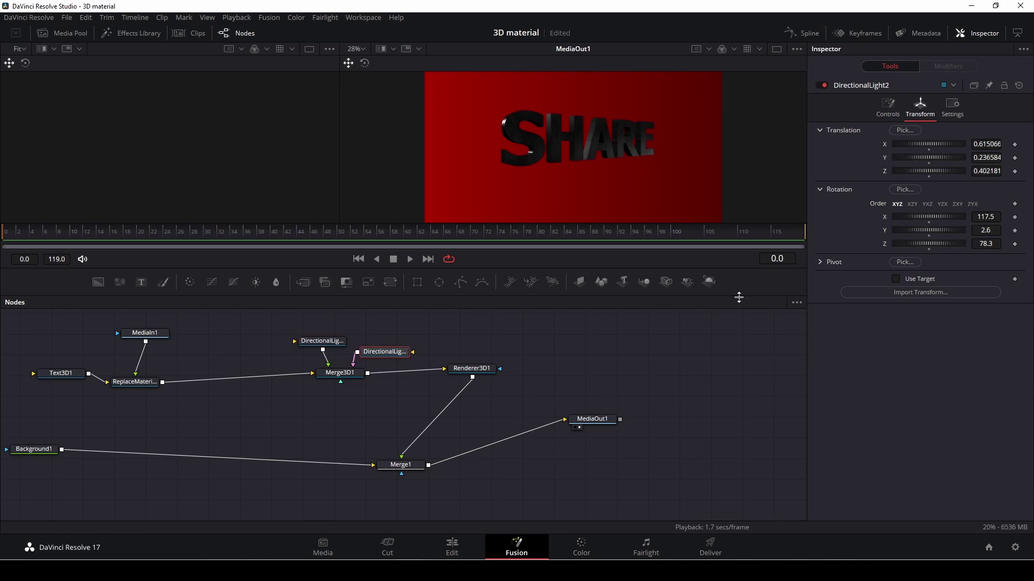
{"action": "left_click_drag", "start_coordinate": [922, 217], "coordinate": [896, 229]}
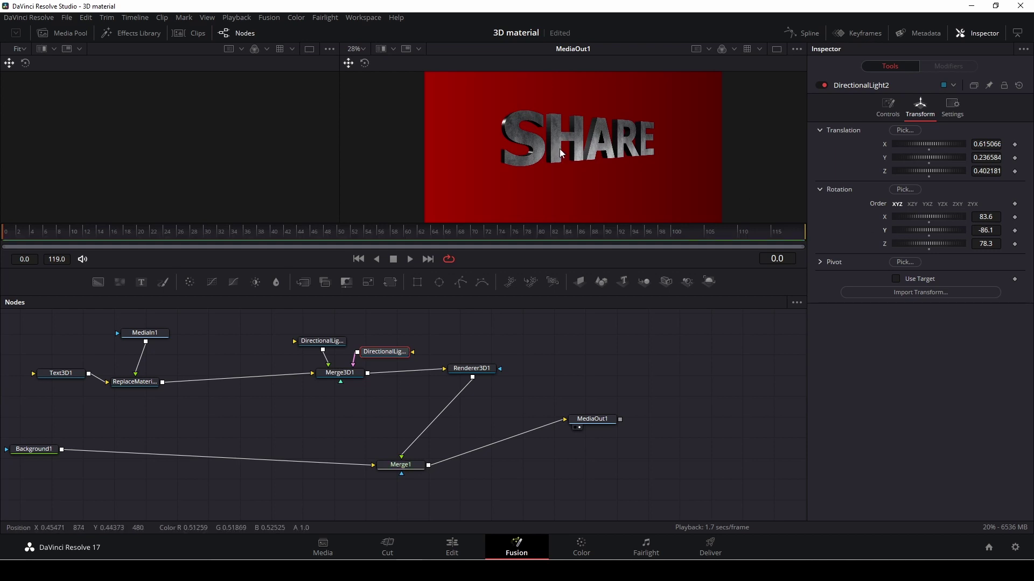
{"action": "scroll", "coordinate": [557, 153], "scroll_direction": "up", "scroll_amount": 3}
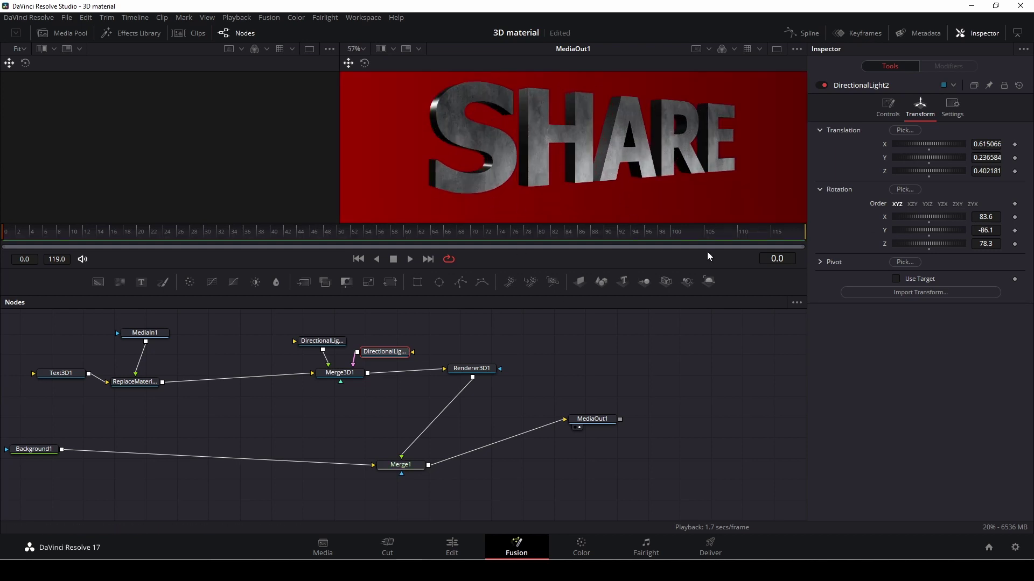
{"action": "left_click", "coordinate": [322, 341]}
{"action": "mouse_move", "coordinate": [915, 229]}
{"action": "left_mouse_down"}
{"action": "mouse_move", "coordinate": [906, 231]}
{"action": "mouse_move", "coordinate": [911, 241]}
{"action": "left_mouse_up"}
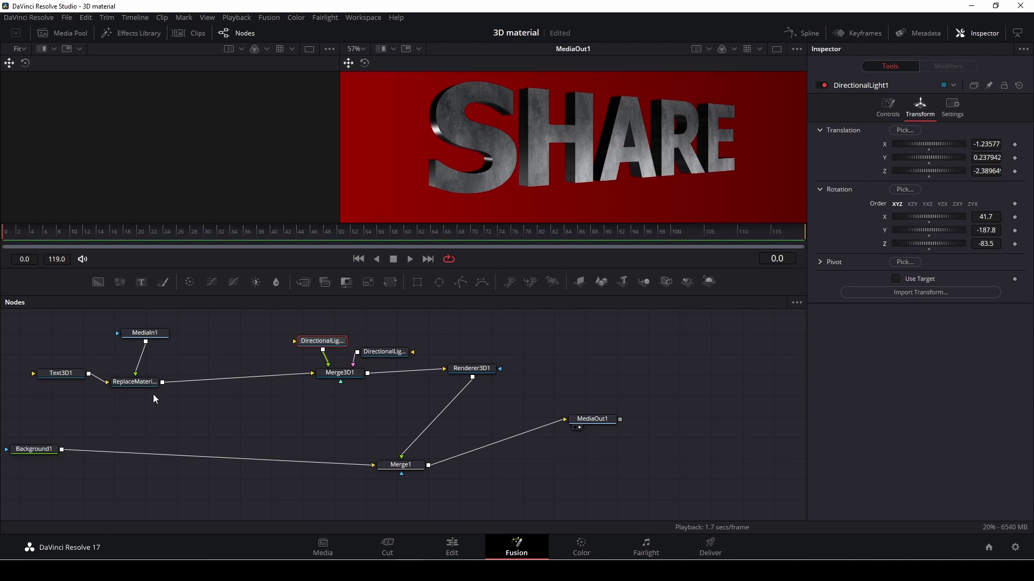
Move MediaIn1 aside and unplug it from ReplaceMaterial3D1's material input
{"action": "scroll", "coordinate": [219, 394], "scroll_direction": "down", "scroll_amount": 1}
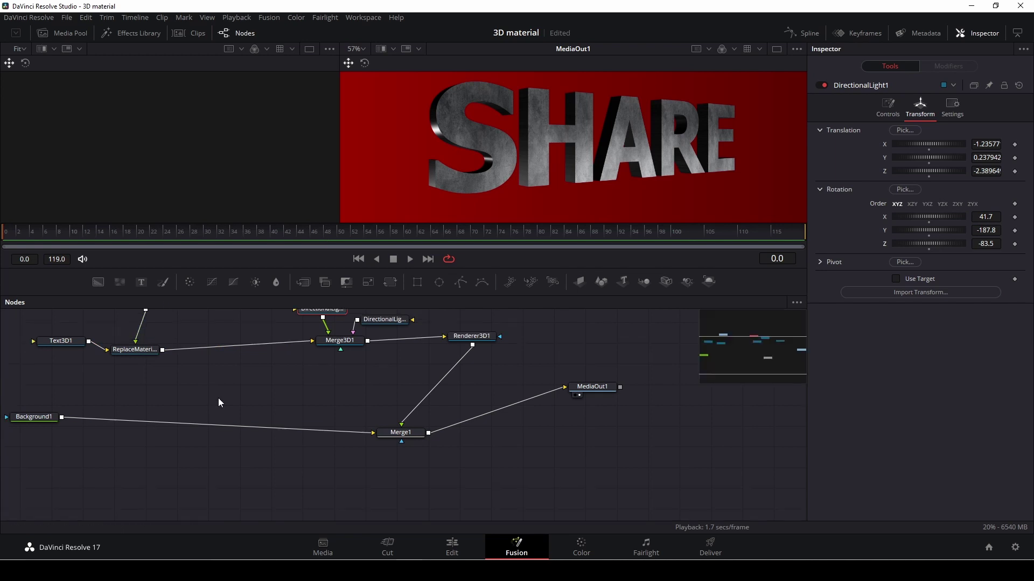
{"action": "scroll", "coordinate": [156, 383], "scroll_direction": "up", "scroll_amount": 2}
{"action": "mouse_move", "coordinate": [144, 396]}
{"action": "left_mouse_down"}
{"action": "mouse_move", "coordinate": [156, 380]}
{"action": "mouse_move", "coordinate": [89, 344]}
{"action": "mouse_move", "coordinate": [122, 350]}
{"action": "mouse_move", "coordinate": [137, 413]}
{"action": "left_mouse_up"}
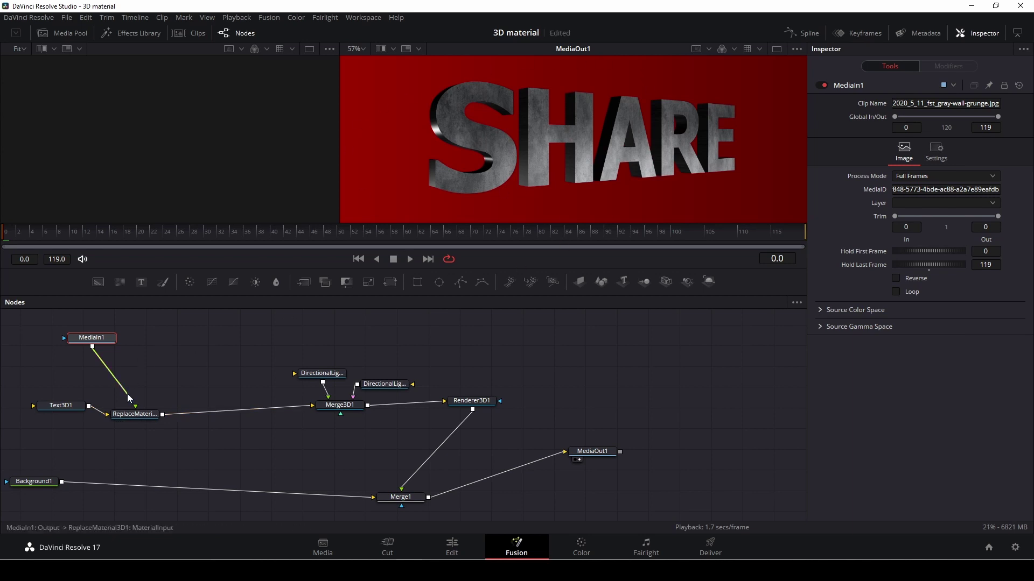
{"action": "left_click_drag", "start_coordinate": [128, 393], "coordinate": [153, 355]}
Add the creased paper photo as MediaIn2 and connect it as the text material
{"action": "left_click", "coordinate": [69, 33]}
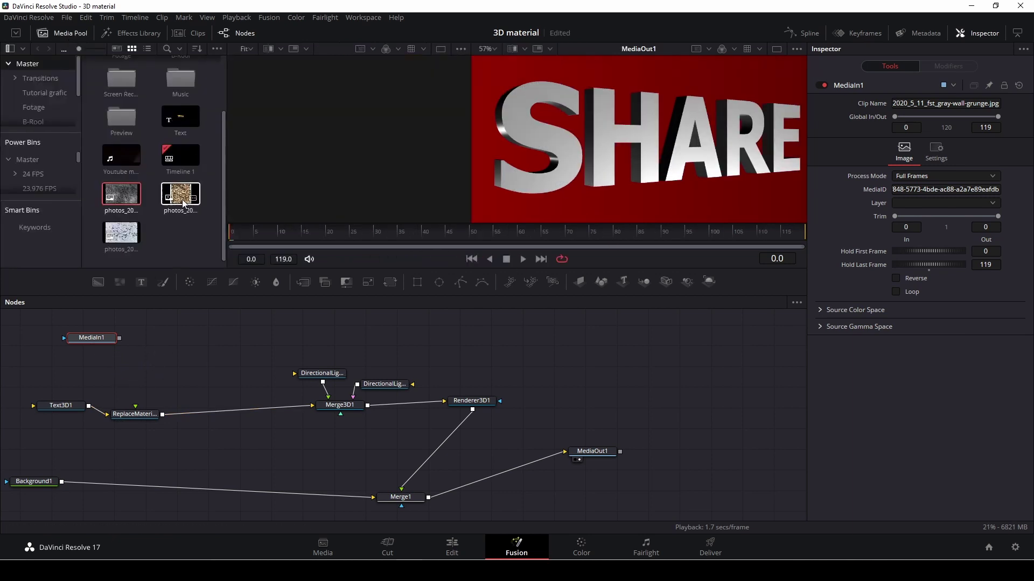
{"action": "left_click_drag", "start_coordinate": [191, 198], "coordinate": [166, 353]}
{"action": "left_click_drag", "start_coordinate": [135, 414], "coordinate": [201, 403]}
{"action": "left_click_drag", "start_coordinate": [191, 350], "coordinate": [201, 393]}
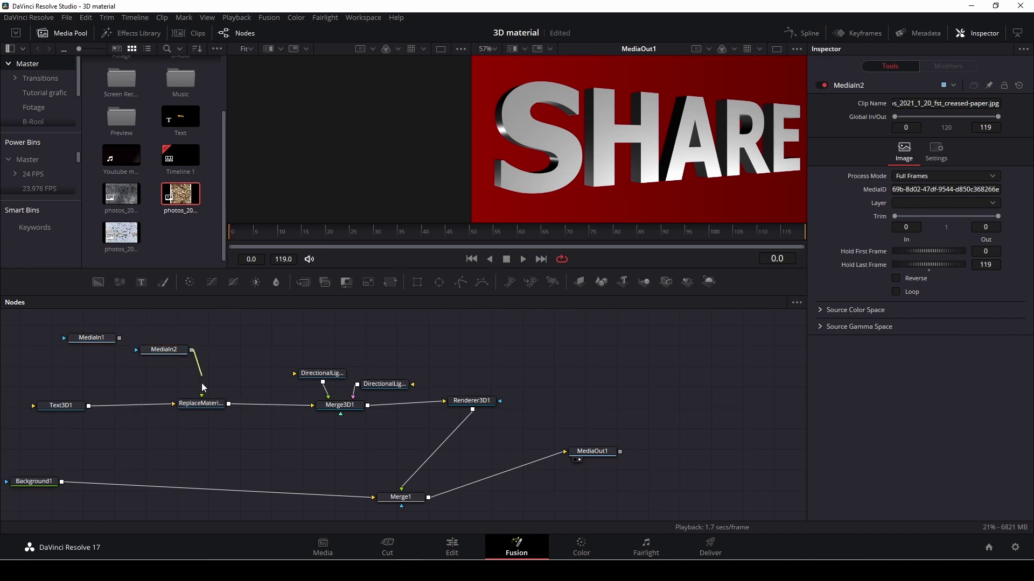
{"action": "left_click", "coordinate": [203, 408]}
Insert a Transform between the photo and the material, setting Size to 1.57
{"action": "left_click_drag", "start_coordinate": [164, 350], "coordinate": [212, 337]}
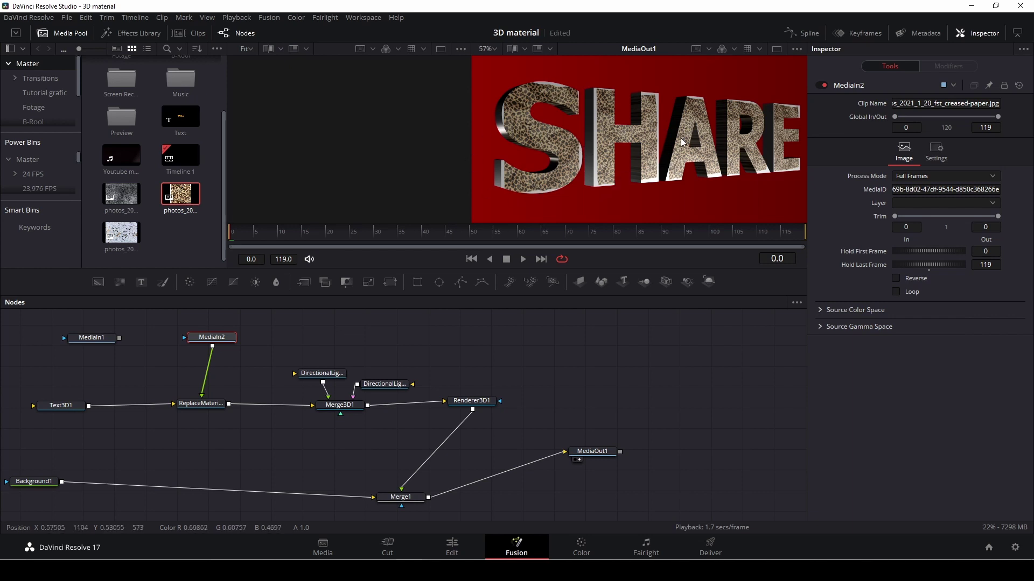
{"action": "left_click_drag", "start_coordinate": [212, 337], "coordinate": [215, 329]}
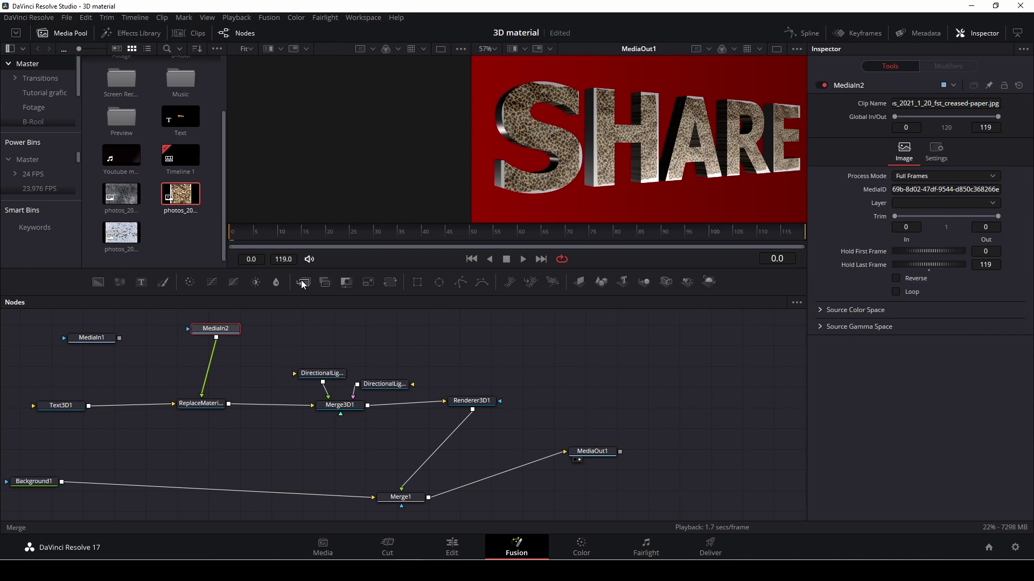
{"action": "left_click_drag", "start_coordinate": [390, 282], "coordinate": [209, 368]}
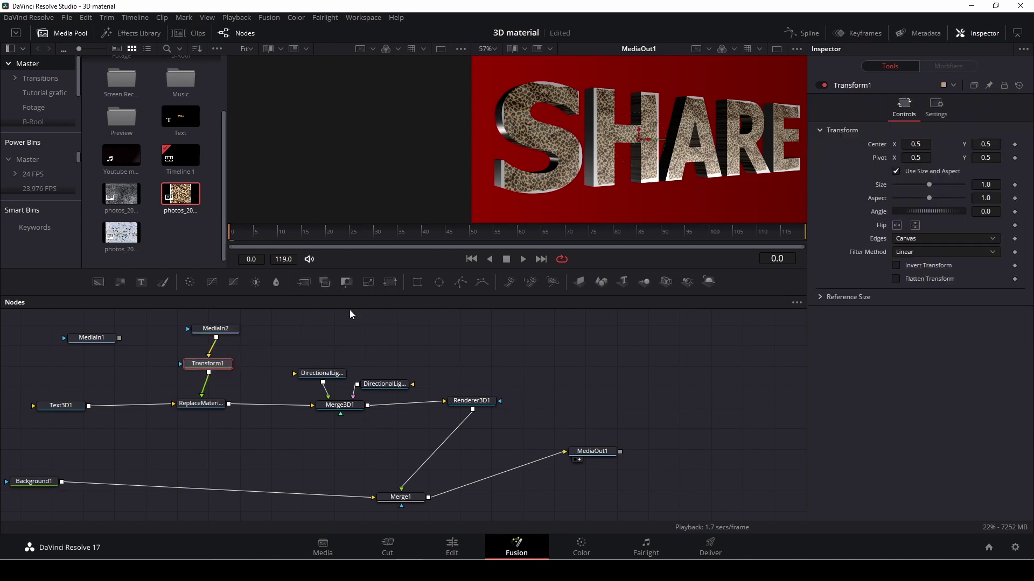
{"action": "left_click_drag", "start_coordinate": [928, 185], "coordinate": [934, 184]}
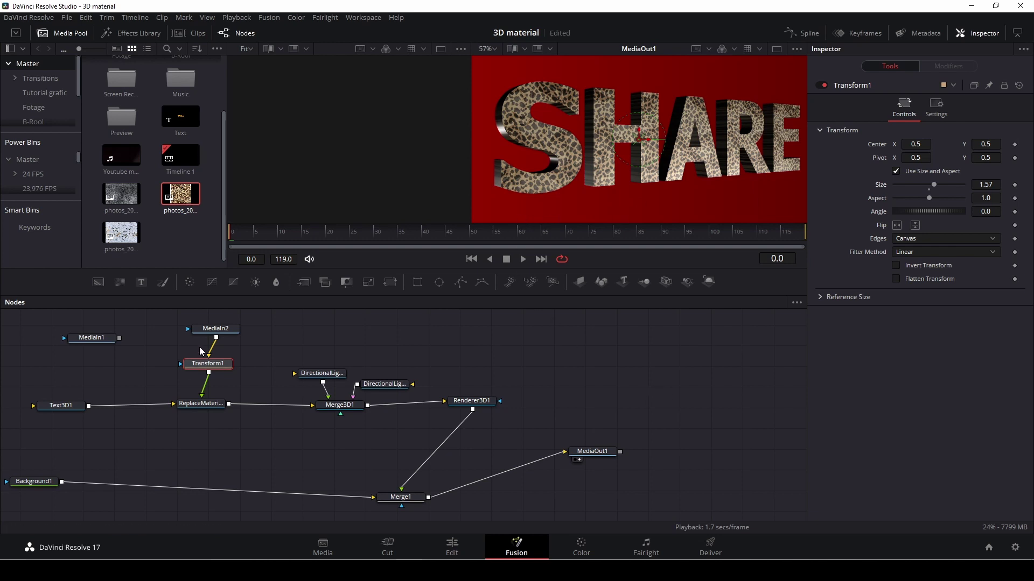
Rotate DirectionalLight2 to 75.8, -122.6, 78.3 and DirectionalLight1 to 62.6, -193.0, -75.7
{"action": "left_click", "coordinate": [382, 384]}
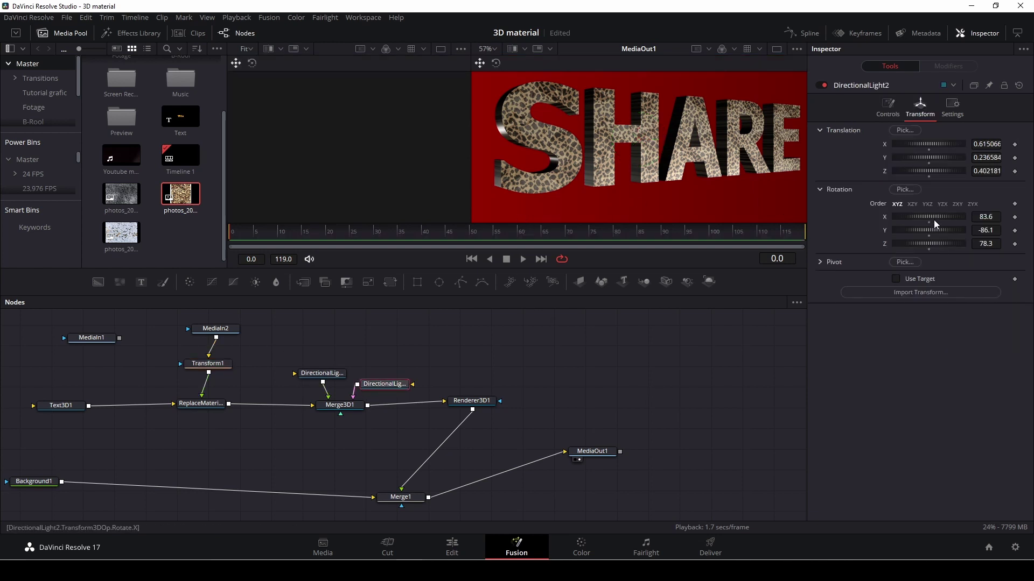
{"action": "mouse_move", "coordinate": [932, 215]}
{"action": "left_mouse_down"}
{"action": "mouse_move", "coordinate": [934, 228]}
{"action": "mouse_move", "coordinate": [922, 230]}
{"action": "left_mouse_up"}
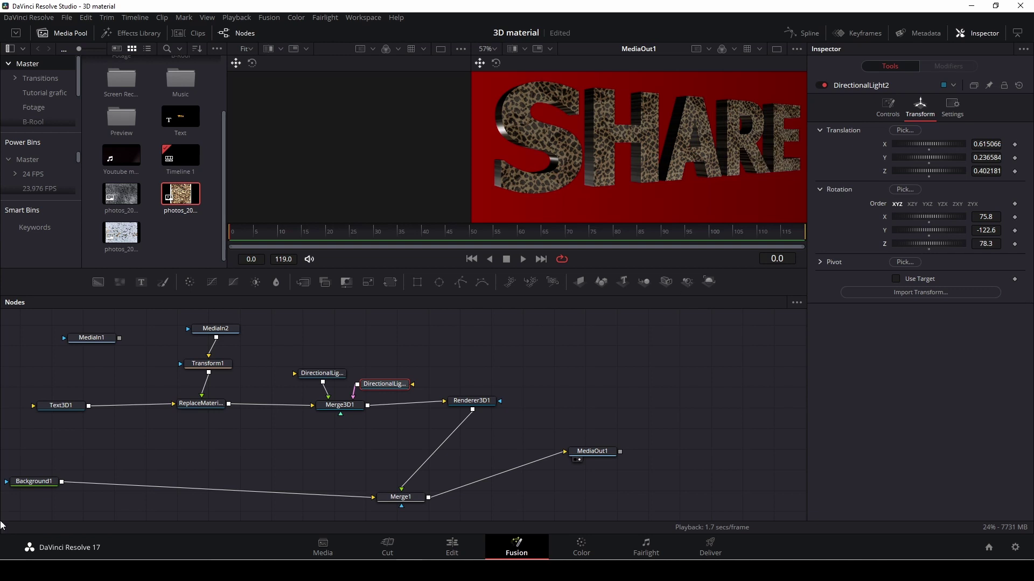
{"action": "left_click", "coordinate": [304, 376]}
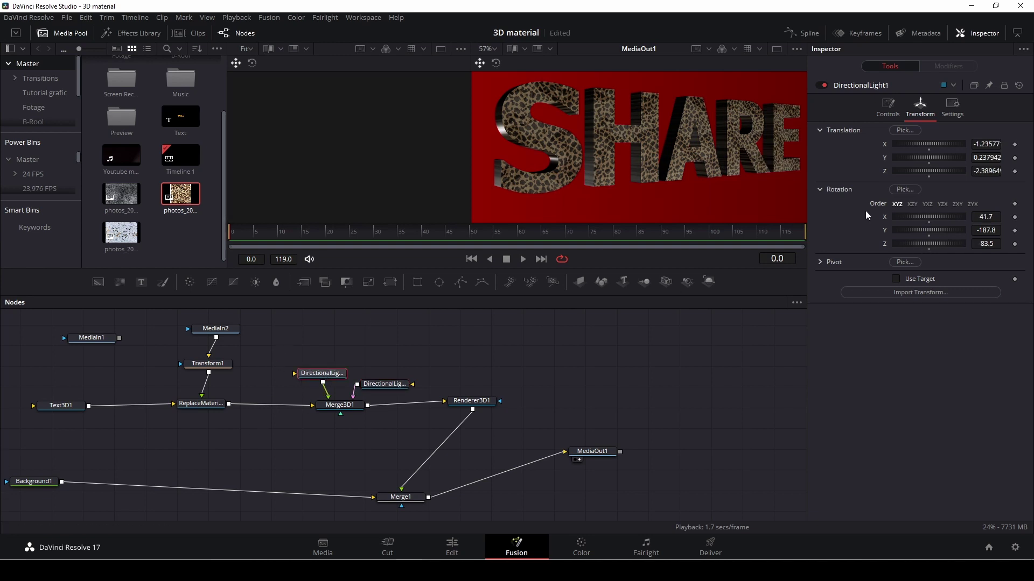
{"action": "left_click_drag", "start_coordinate": [919, 218], "coordinate": [925, 241]}
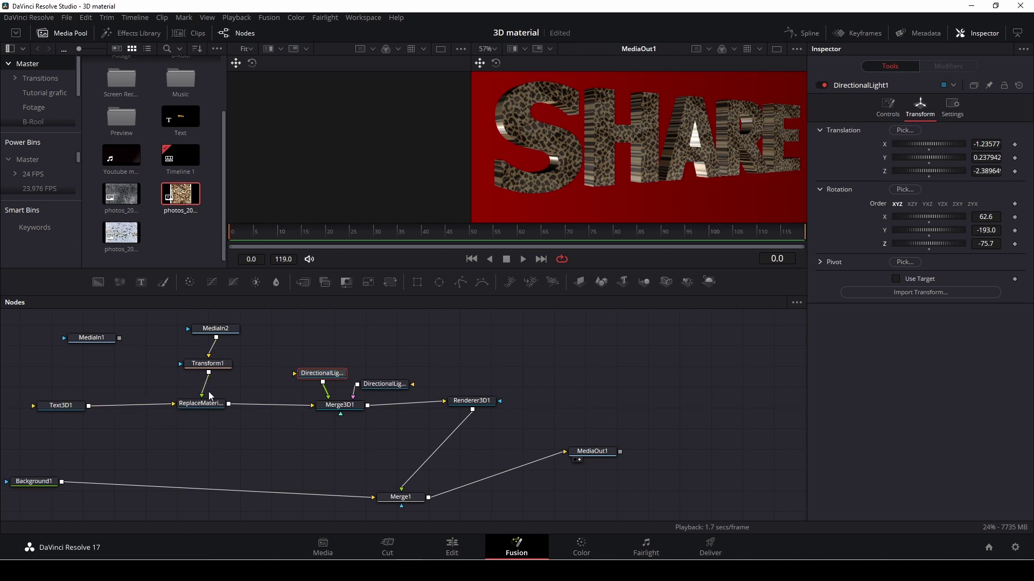
Detach the leopard texture, move MediaIn2 and Transform1 aside, and add the peeling-wall clip as MediaIn3
{"action": "left_click_drag", "start_coordinate": [208, 392], "coordinate": [241, 360]}
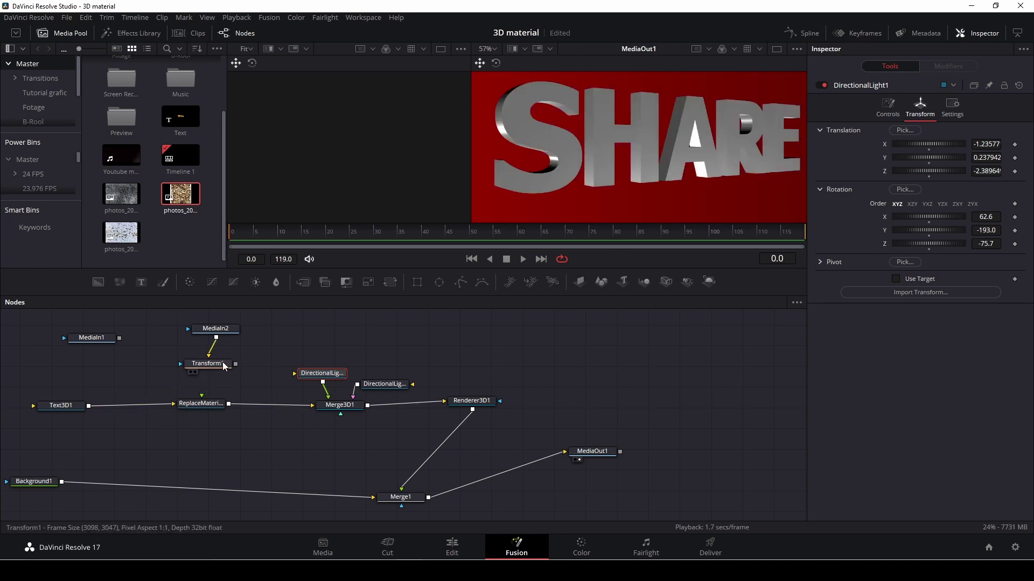
{"action": "left_click_drag", "start_coordinate": [266, 318], "coordinate": [145, 357]}
{"action": "left_click", "coordinate": [120, 233]}
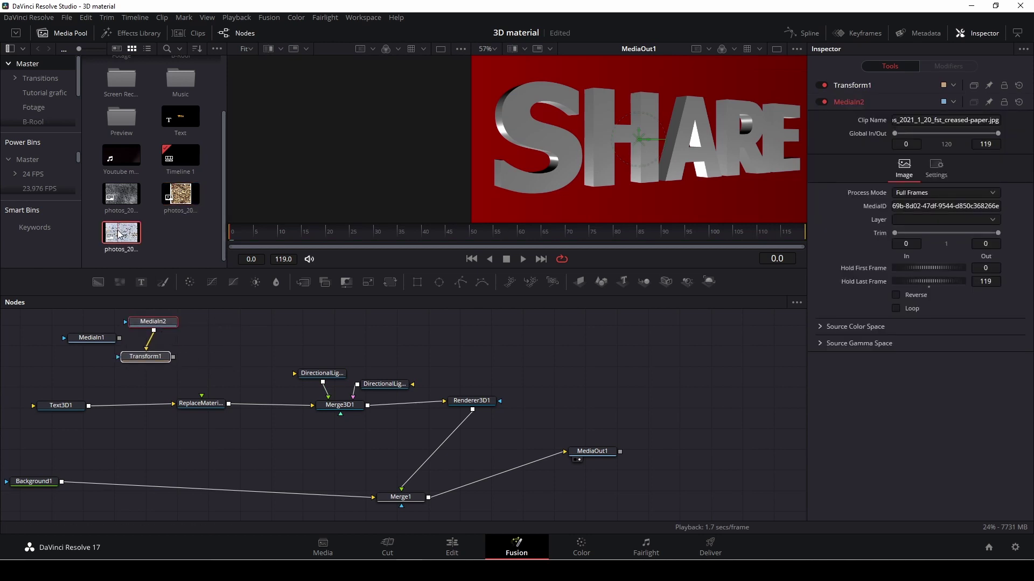
{"action": "left_click_drag", "start_coordinate": [119, 233], "coordinate": [202, 396]}
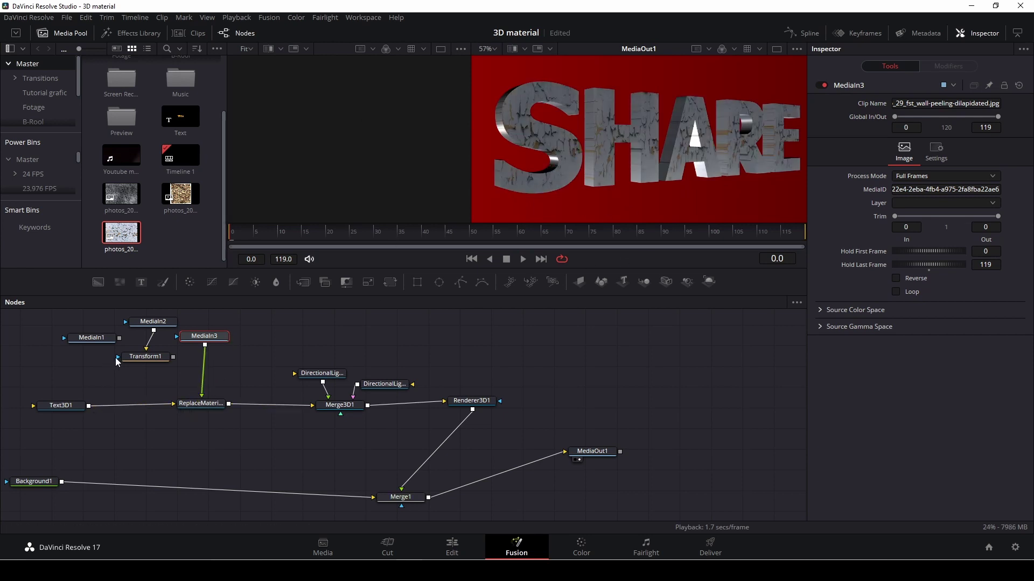
Feed MediaIn3 through Transform1 instead of the old photo, with Transform1's Size reset to 1.0
{"action": "left_click_drag", "start_coordinate": [146, 349], "coordinate": [242, 375]}
{"action": "left_click", "coordinate": [149, 359]}
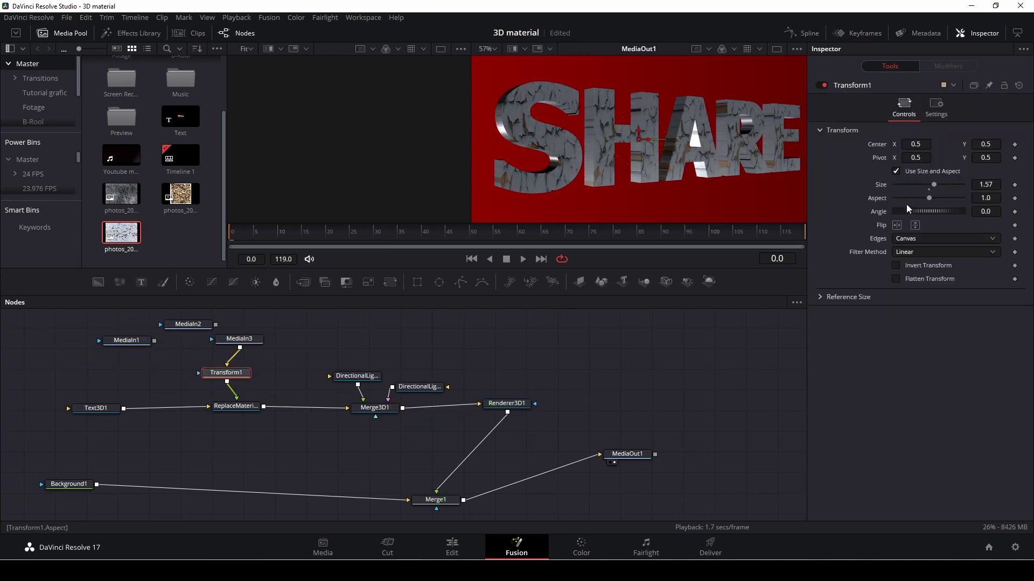
{"action": "left_click_drag", "start_coordinate": [931, 186], "coordinate": [957, 184]}
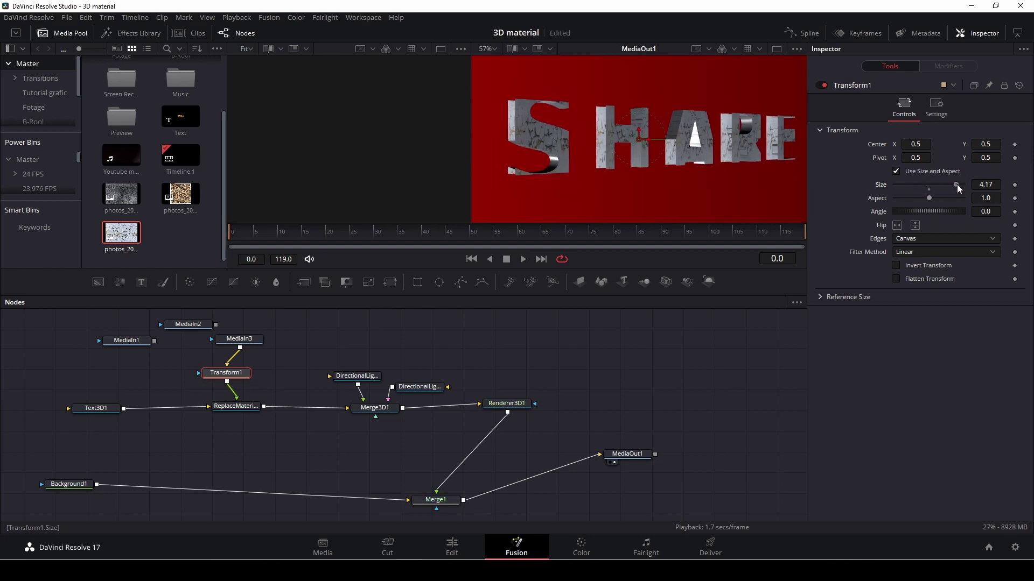
Rotate DirectionalLight2 to 75.8, -148.7, 57.4 and DirectionalLight1 to 33.9, -161.7, -75.7
{"action": "left_click", "coordinate": [417, 385]}
{"action": "left_click_drag", "start_coordinate": [932, 228], "coordinate": [913, 244]}
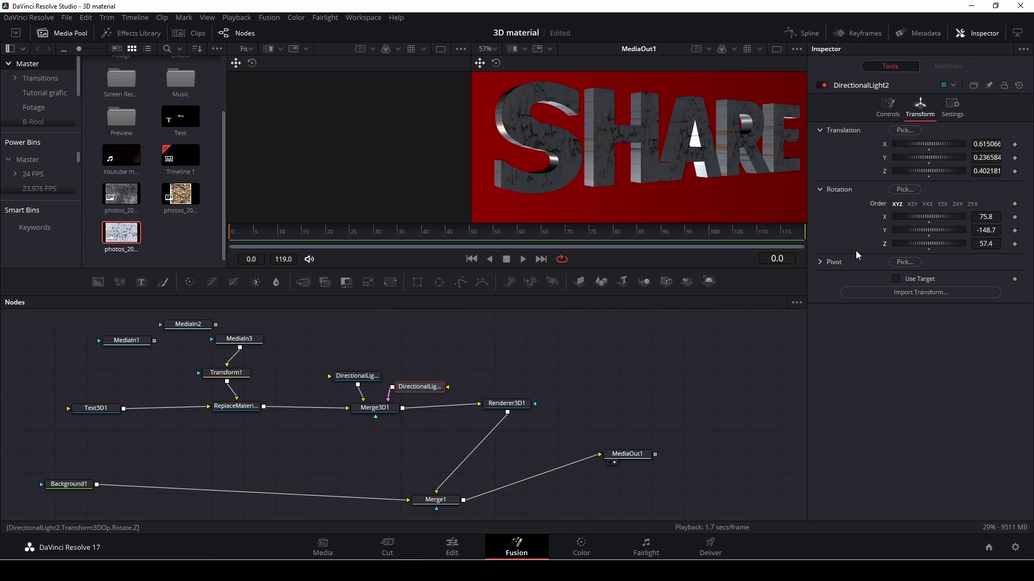
{"action": "left_click", "coordinate": [378, 376]}
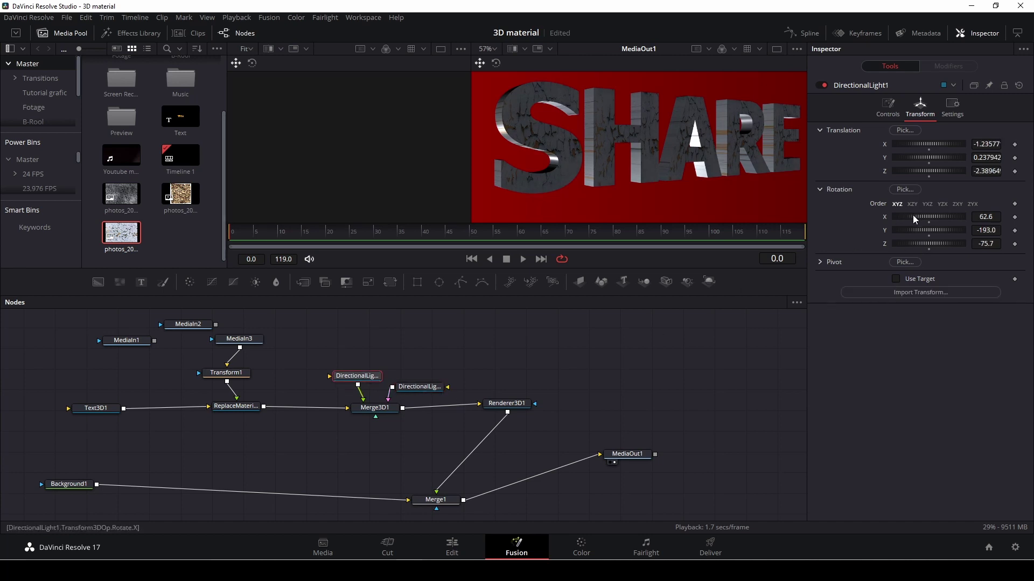
{"action": "mouse_move", "coordinate": [916, 214]}
{"action": "left_mouse_down"}
{"action": "mouse_move", "coordinate": [907, 218]}
{"action": "mouse_move", "coordinate": [916, 229]}
{"action": "left_mouse_up"}
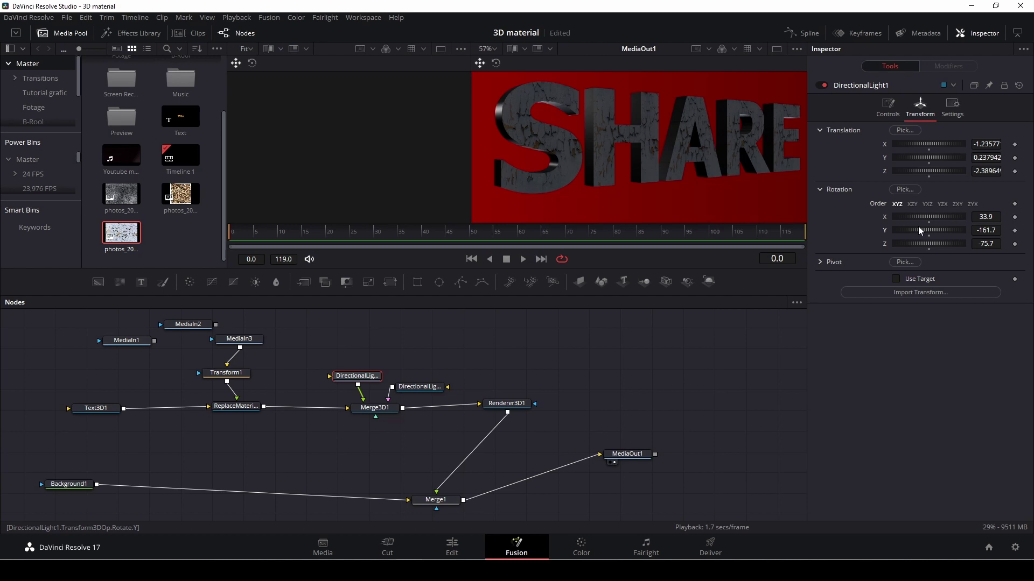